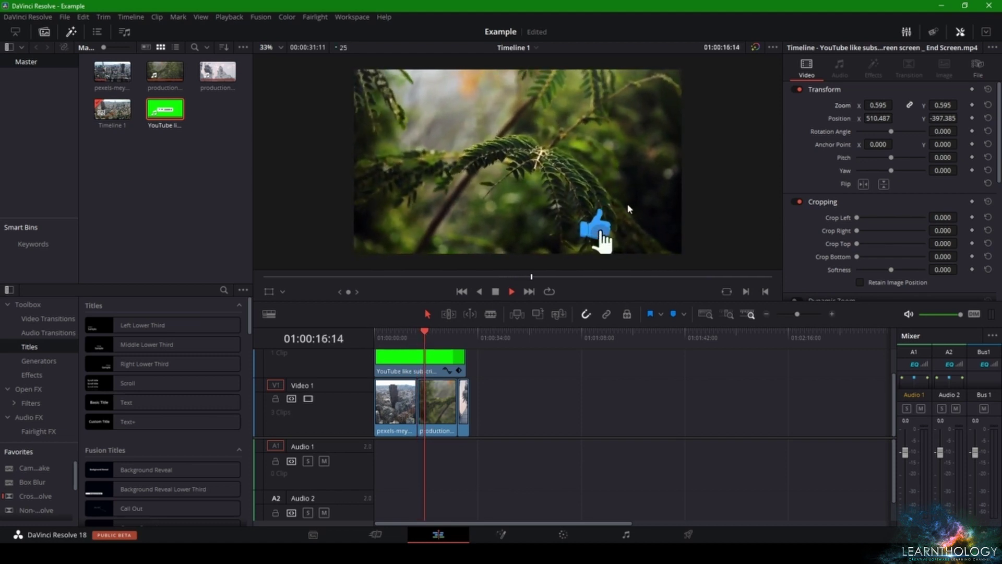
Step: Stop playback and delete the YouTube like-subscribe green-screen clip above Video 1 from the timeline
key(space)
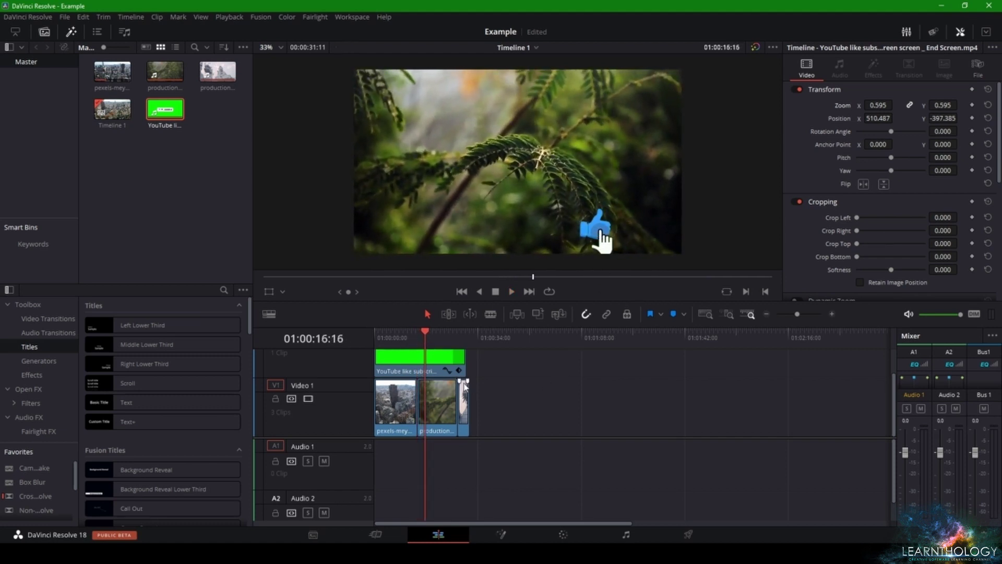
click(418, 367)
key(Delete)
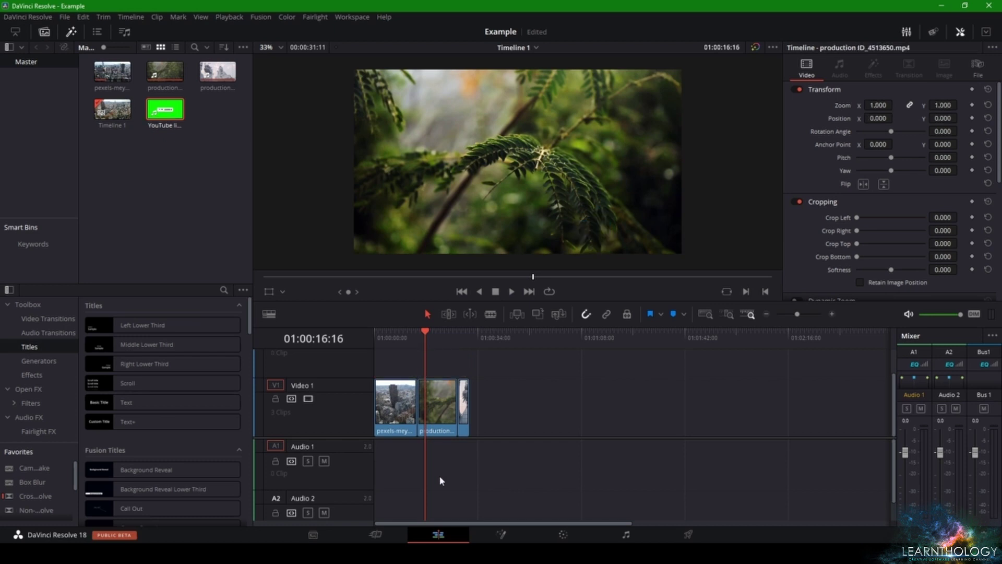
Step: Switch to the Color page and select the first clip, the aerial city shot, for grading
click(557, 535)
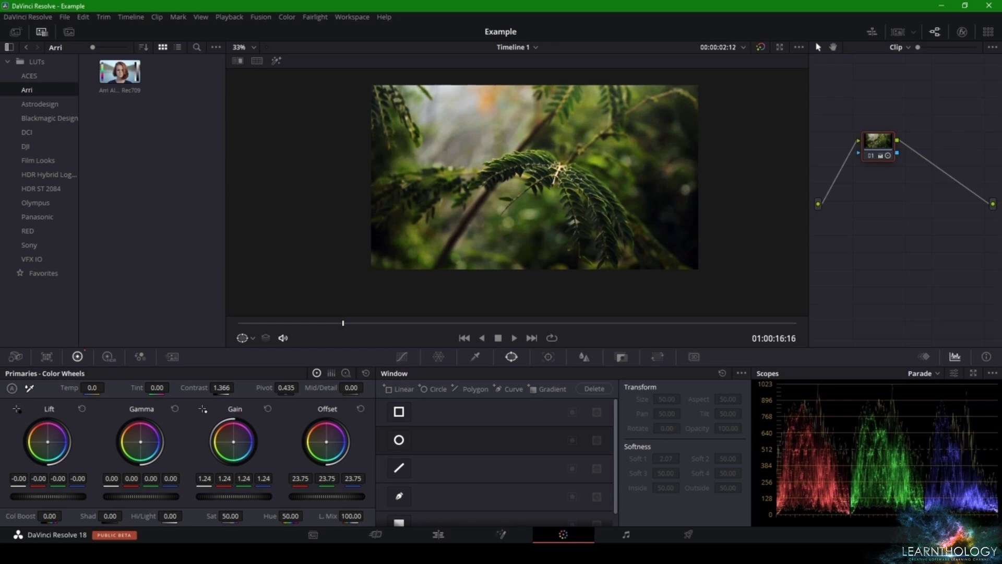
click(898, 33)
click(47, 323)
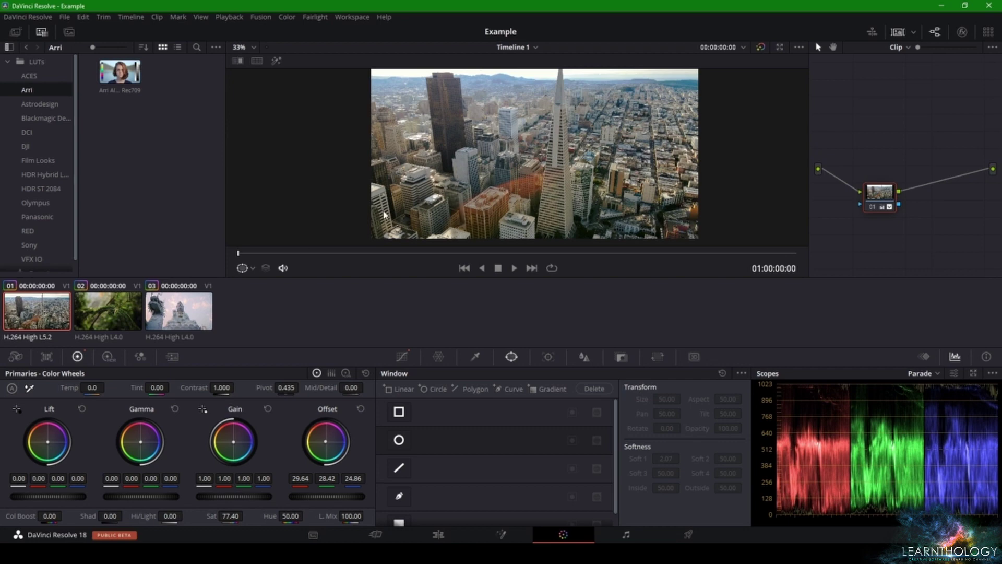
scroll(527, 162, up, 1)
scroll(567, 178, up, 3)
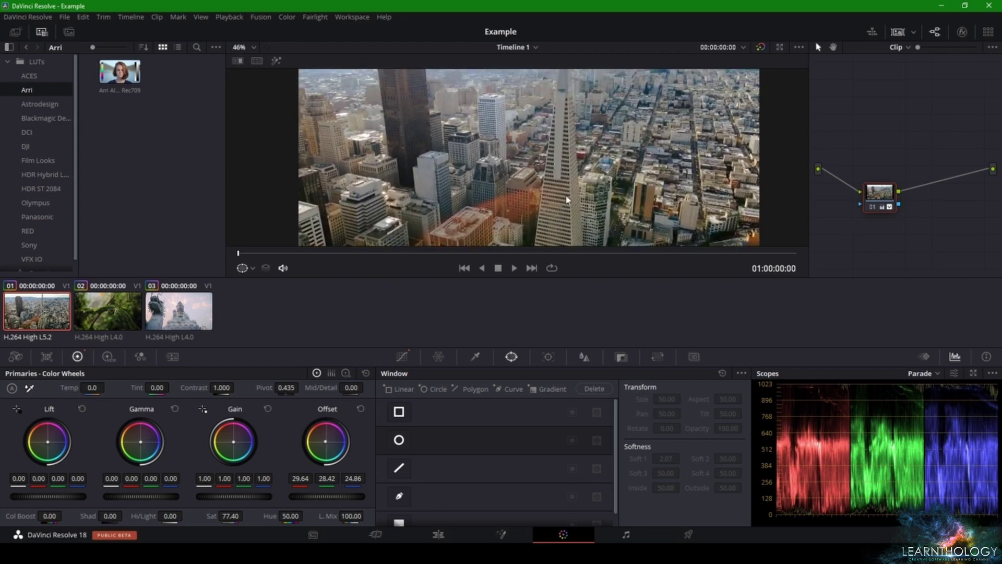
click(898, 31)
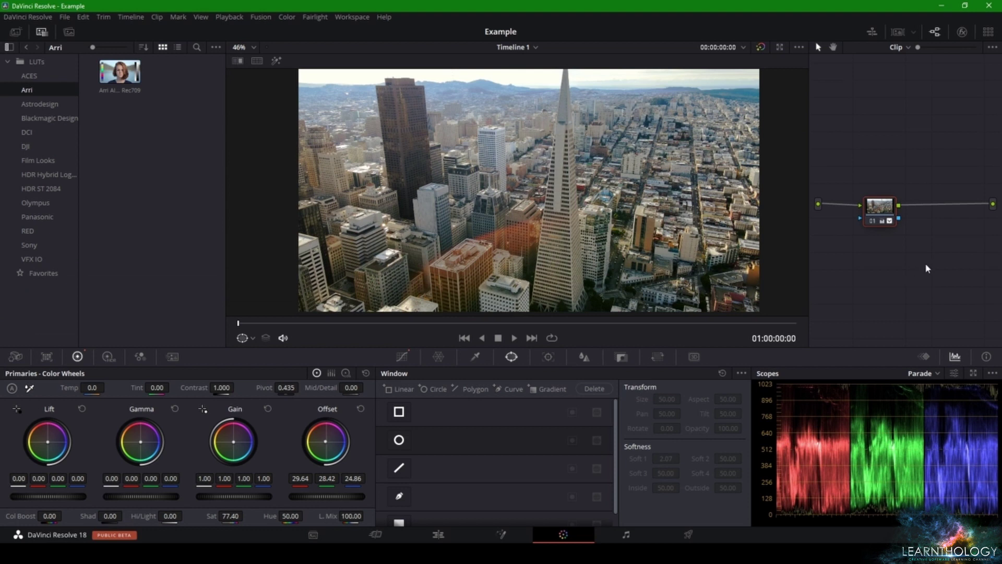
Step: Reset all existing grades on the city clip and on the green fern clip
drag(885, 212, 900, 217)
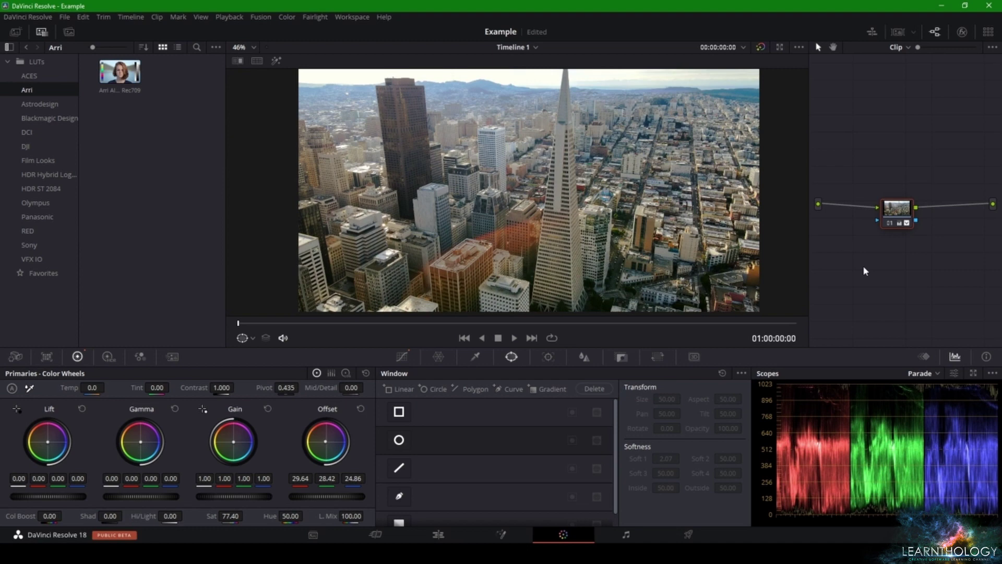
key(ctrl+shift+Home)
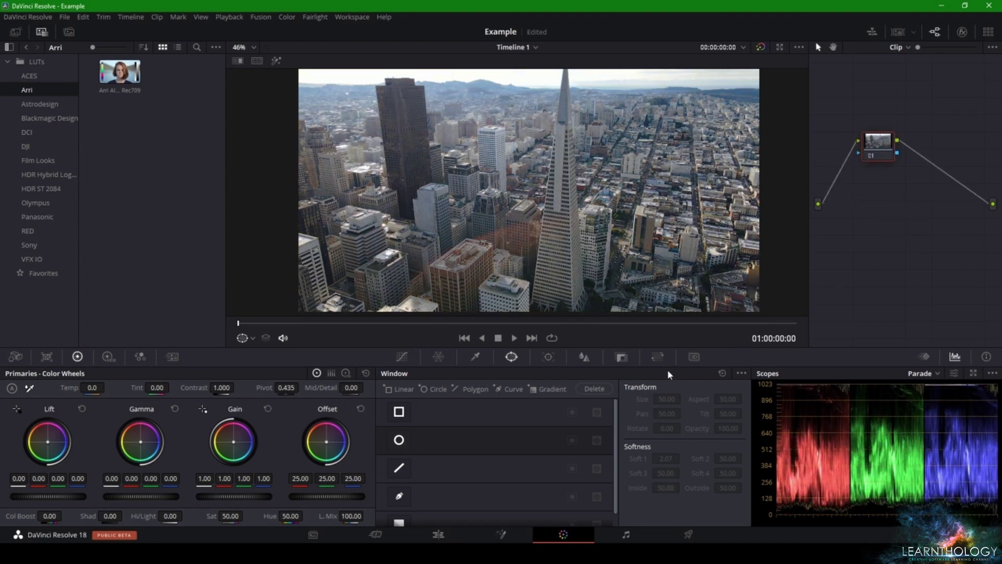
click(898, 32)
click(114, 324)
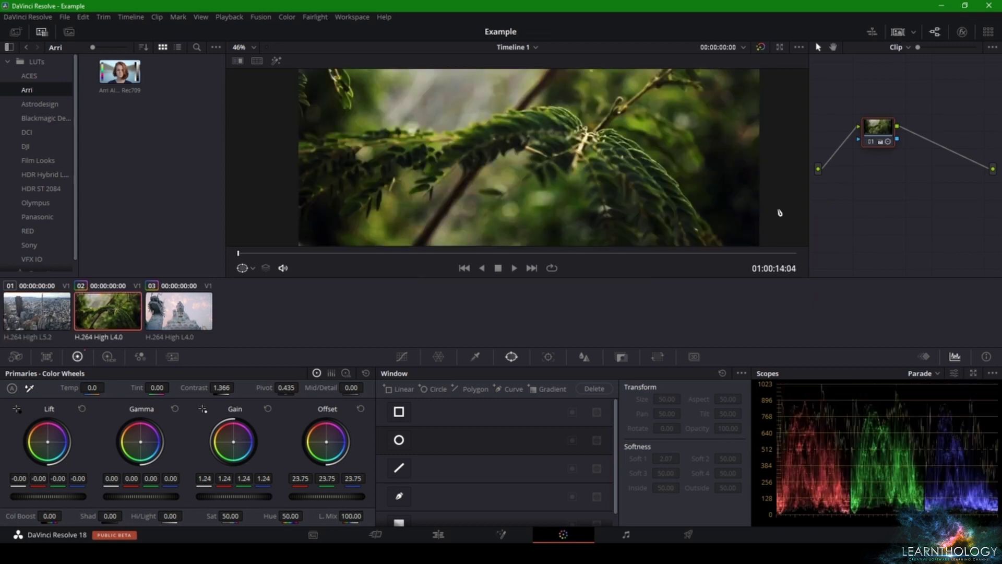
key(ctrl+Home)
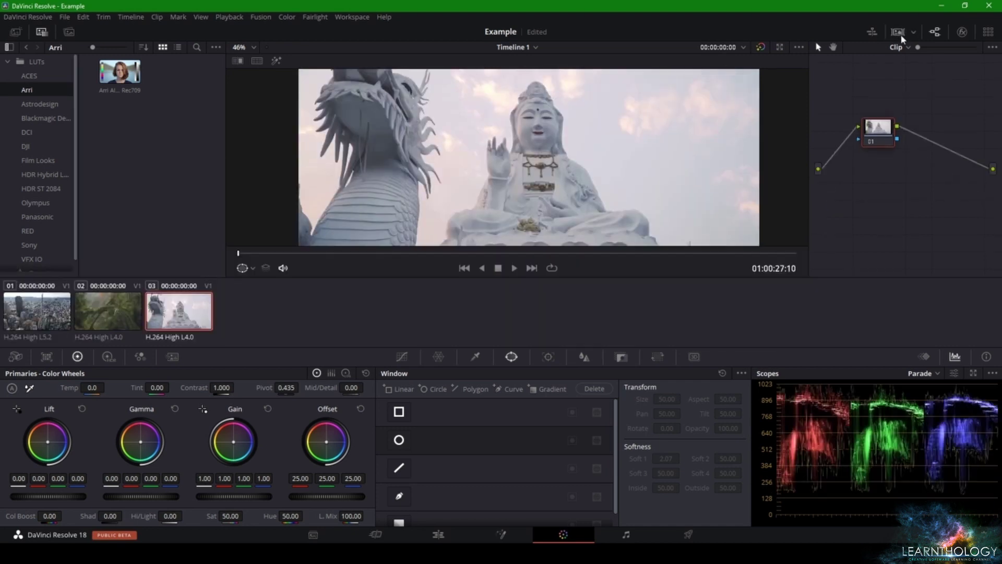
Step: Return to the first clip, the aerial city shot, and open its Custom curves
click(109, 330)
click(54, 317)
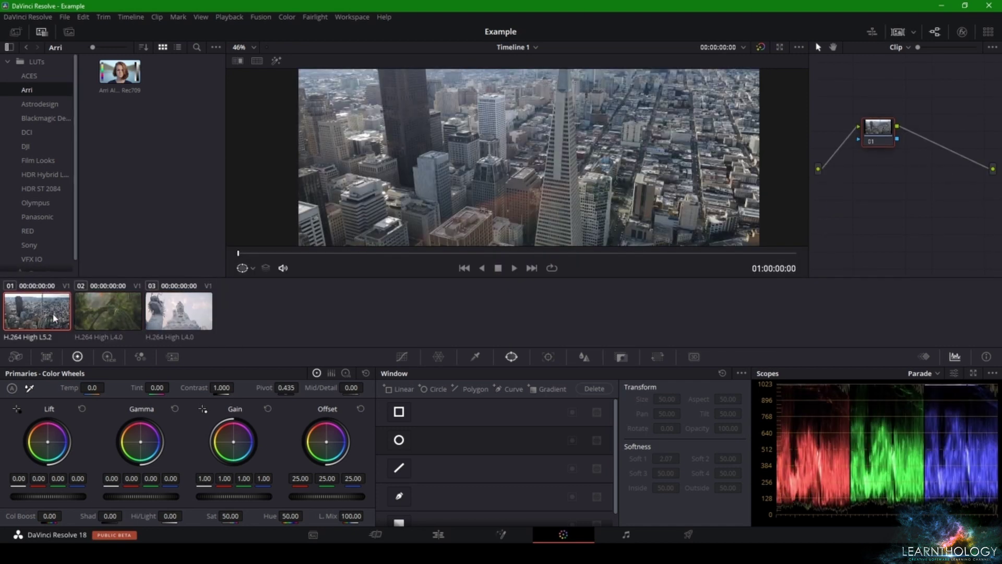
click(898, 31)
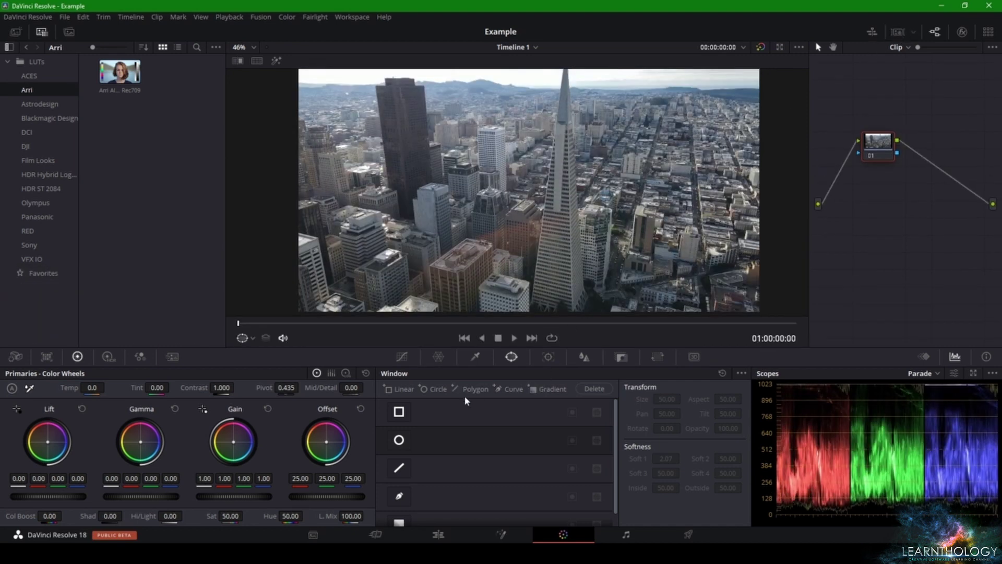
click(402, 358)
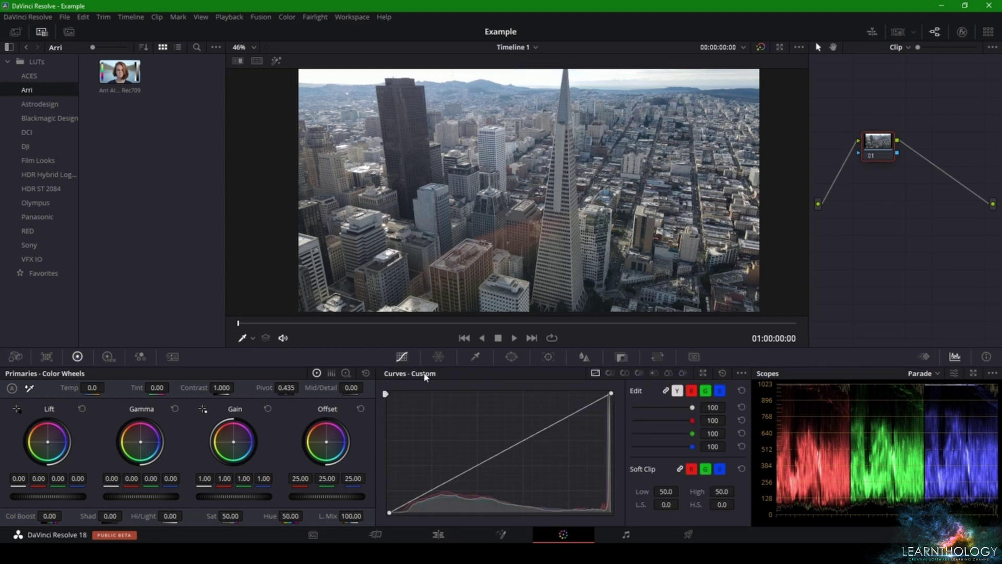
Step: Darken the shadows by adding a point near the lower end of the custom curve and pulling it slightly down
scroll(525, 203, down, 3)
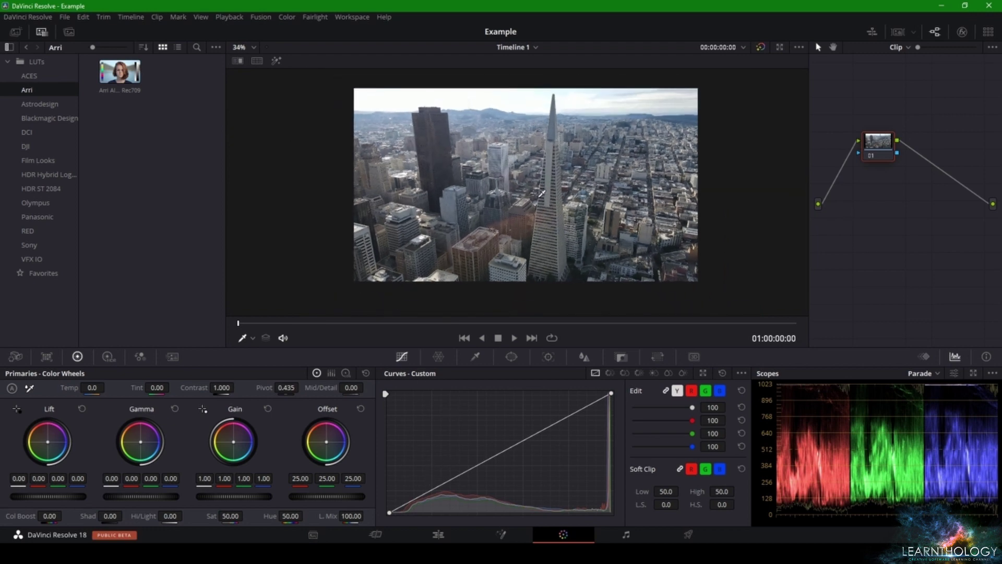
scroll(556, 205, up, 2)
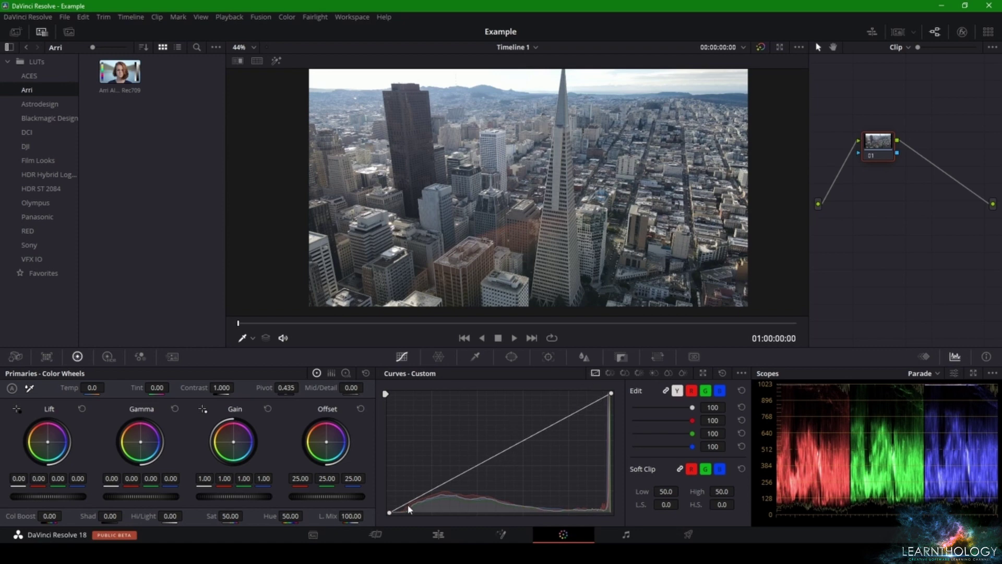
scroll(504, 196, down, 3)
mouse_move(504, 195)
mouse_down()
mouse_move(505, 167)
mouse_move(502, 196)
mouse_up()
scroll(506, 167, up, 3)
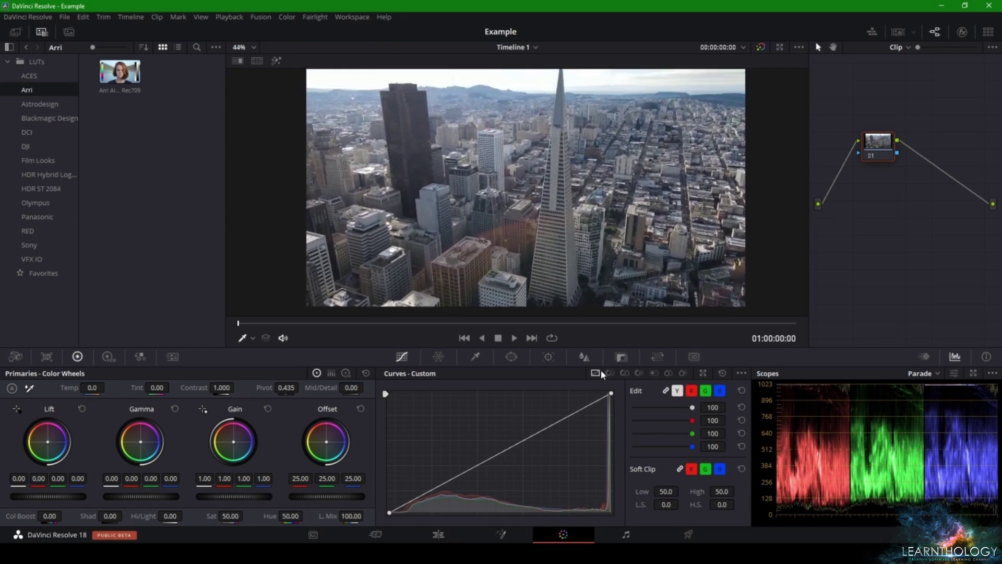
drag(413, 500, 417, 510)
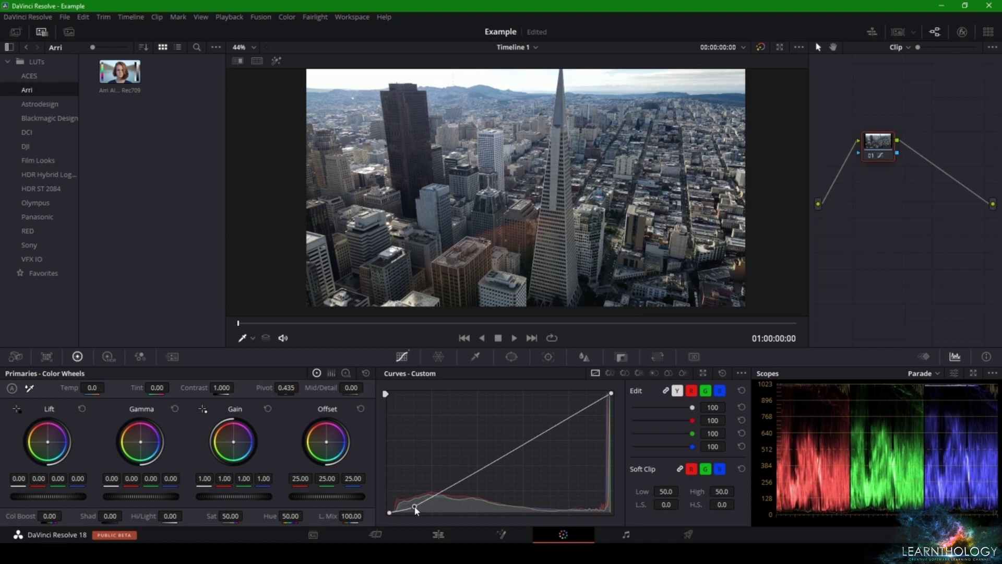
click(761, 47)
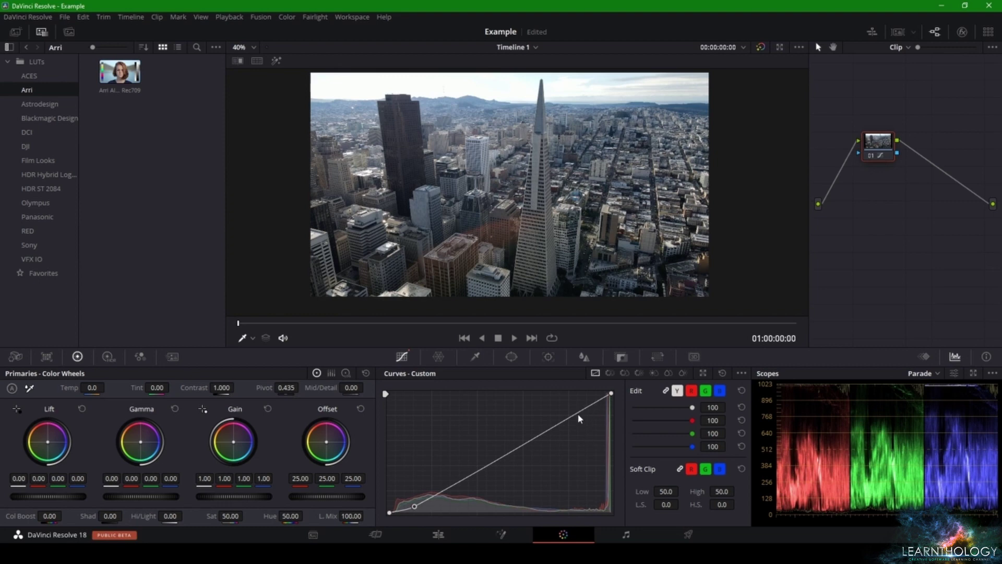
Step: Brighten the highlights with a slightly raised point near the custom curve's upper end, and compare with the grade bypassed
mouse_move(578, 413)
mouse_down()
mouse_move(572, 397)
mouse_move(577, 419)
mouse_move(564, 399)
mouse_move(566, 412)
mouse_up()
click(761, 47)
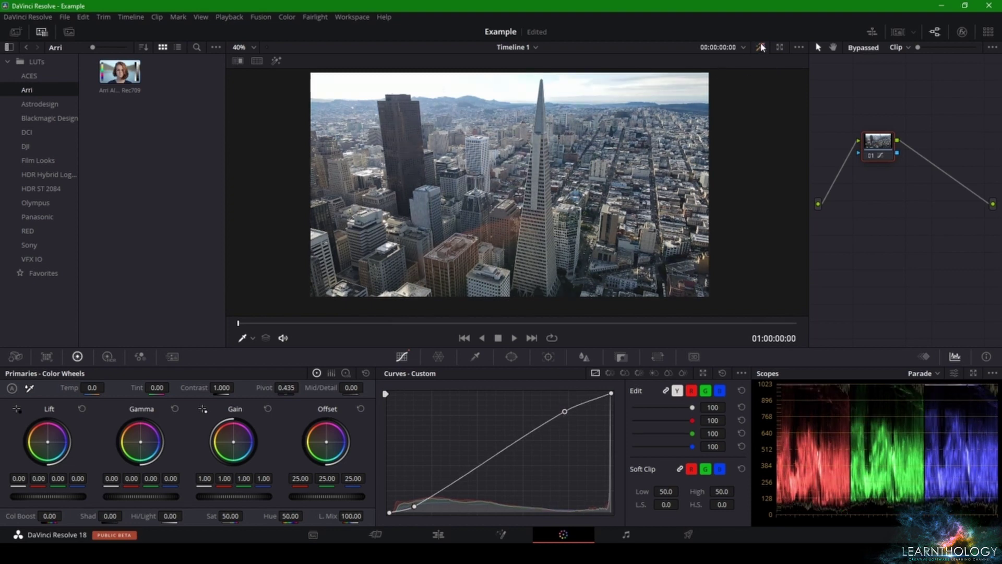
click(761, 47)
scroll(621, 165, up, 3)
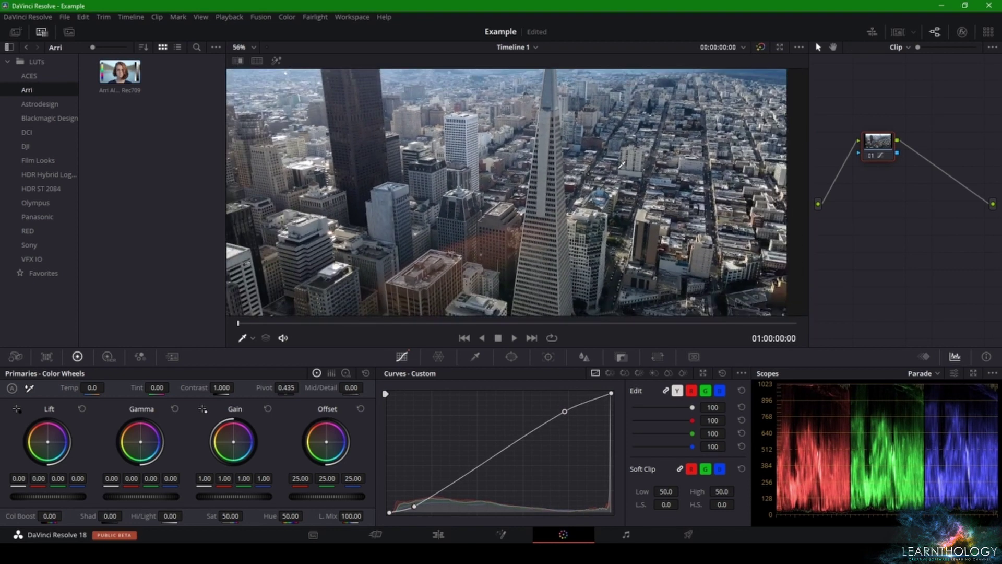
scroll(621, 165, up, 3)
drag(621, 165, 665, 193)
scroll(645, 231, down, 3)
scroll(688, 262, up, 1)
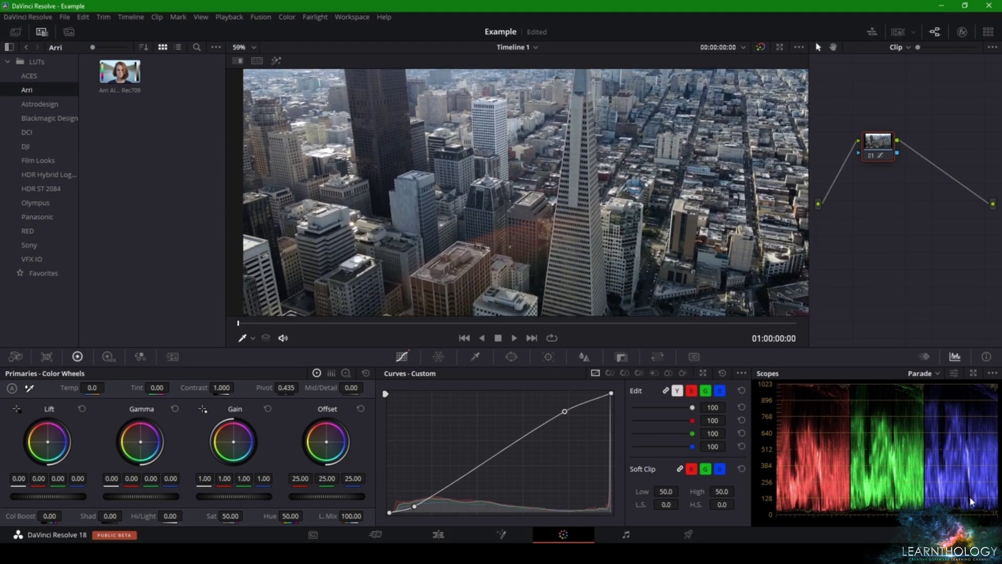
Step: Raise the highlight point on the red channel's curve only, and compare with the grade bypassed
click(691, 393)
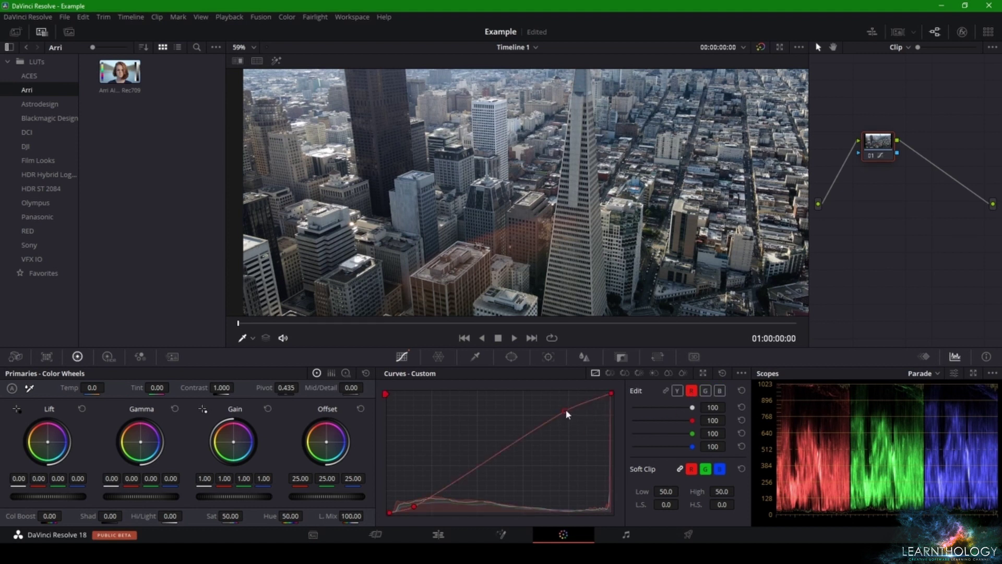
drag(566, 411, 564, 410)
scroll(585, 256, down, 2)
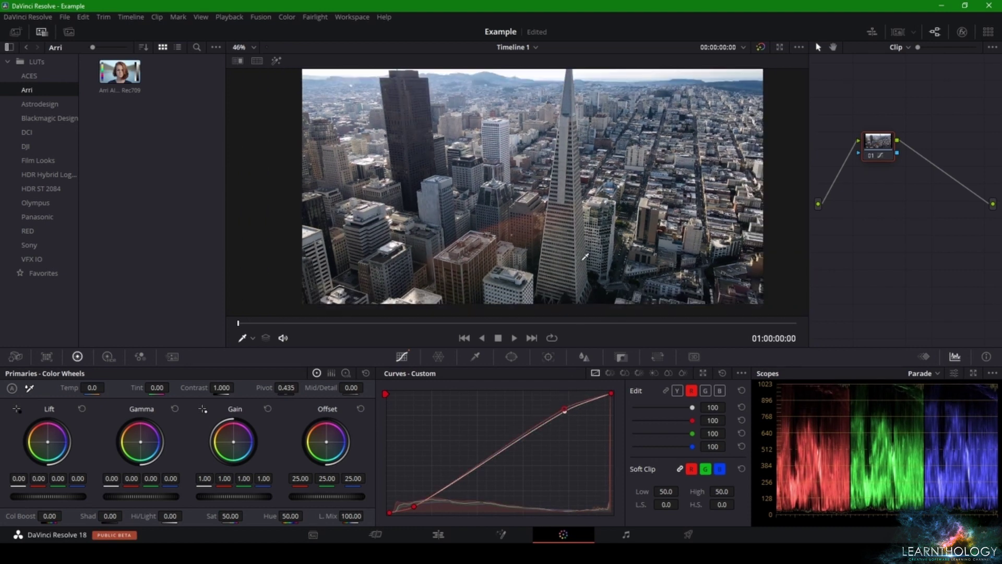
scroll(585, 256, down, 1)
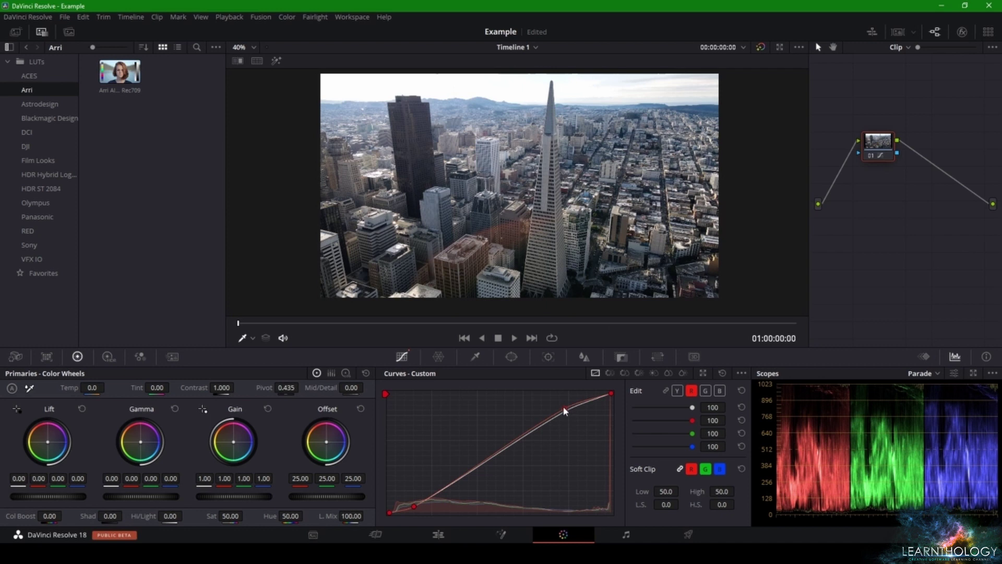
drag(563, 407, 563, 406)
drag(564, 409, 564, 410)
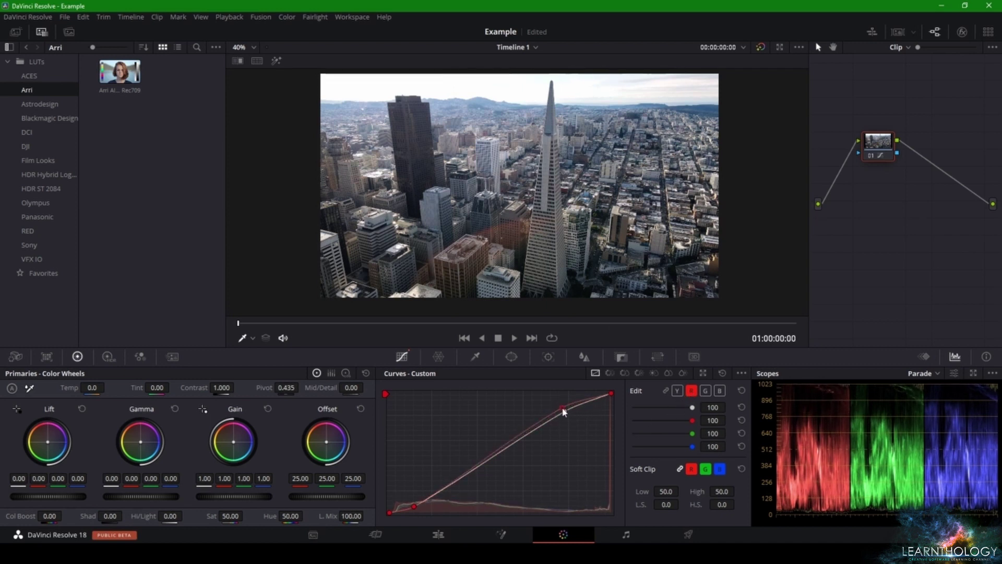
click(760, 47)
click(761, 47)
Step: Lower the highlight point on the blue channel's curve only to warm the bright areas of the city shot
click(721, 391)
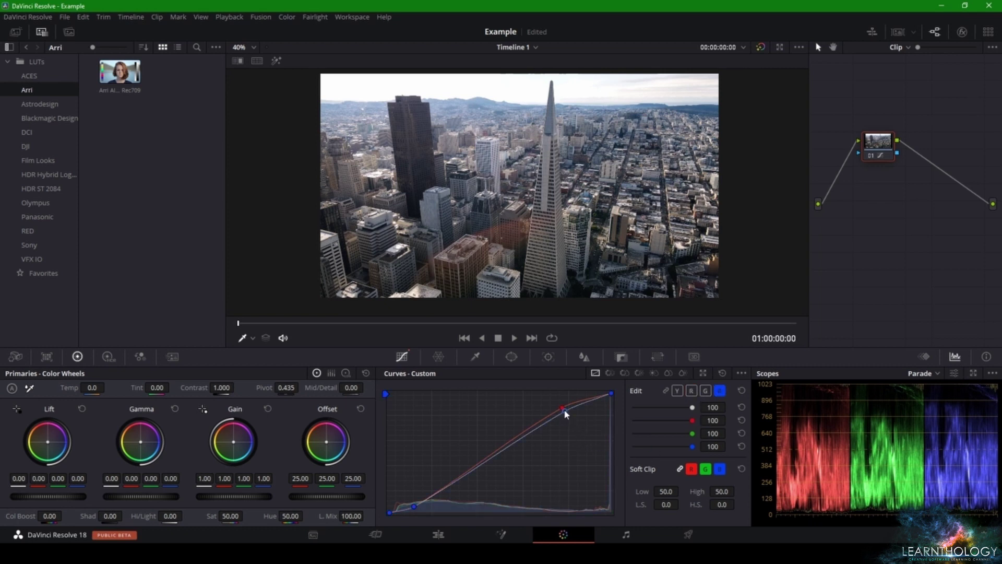
drag(565, 411, 568, 420)
scroll(689, 146, up, 2)
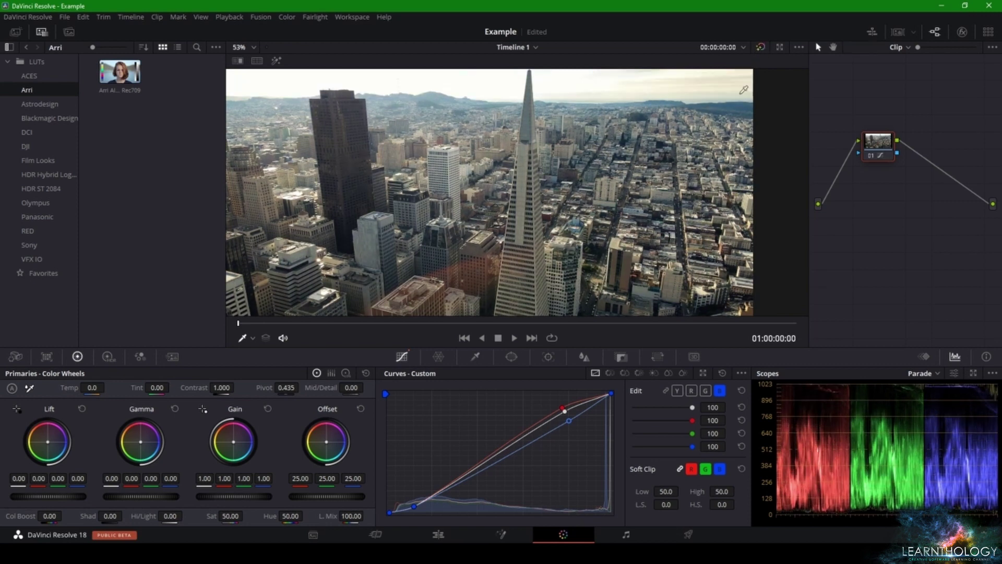
scroll(627, 216, down, 2)
drag(626, 216, 646, 200)
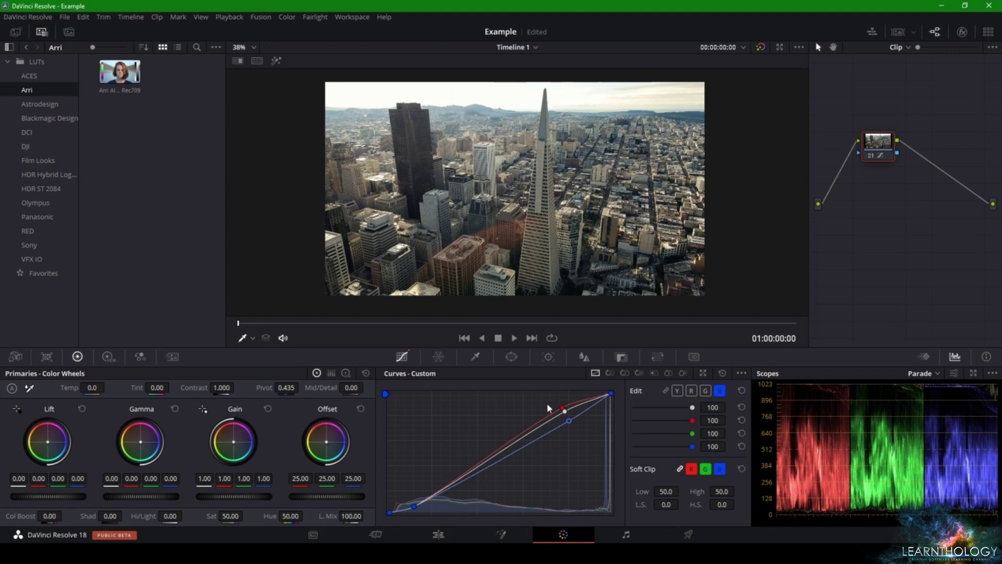
Step: Relink the Y, R, G and B channels of the custom curve, toggling the link to show its effect
click(667, 391)
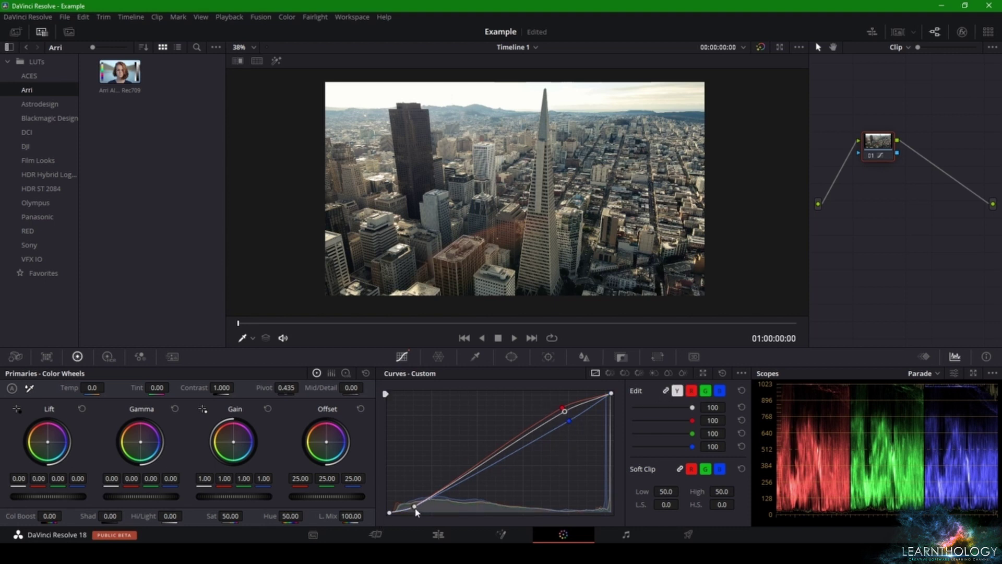
click(664, 392)
click(666, 391)
click(666, 392)
click(666, 391)
click(666, 392)
Step: Switch the curves to Hue Vs Hue and save the project
click(610, 373)
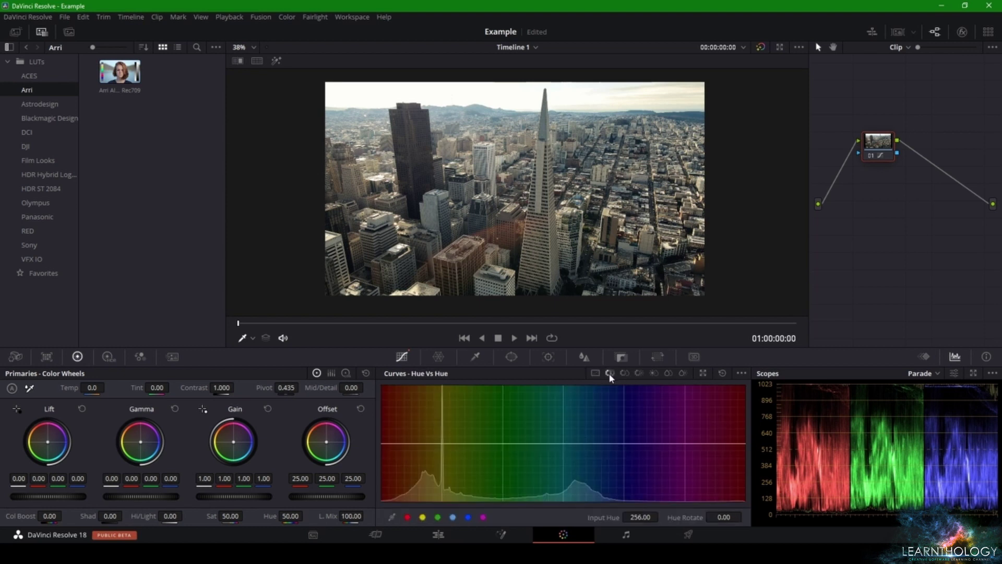
scroll(505, 220, down, 1)
scroll(505, 220, up, 2)
key(ctrl+s)
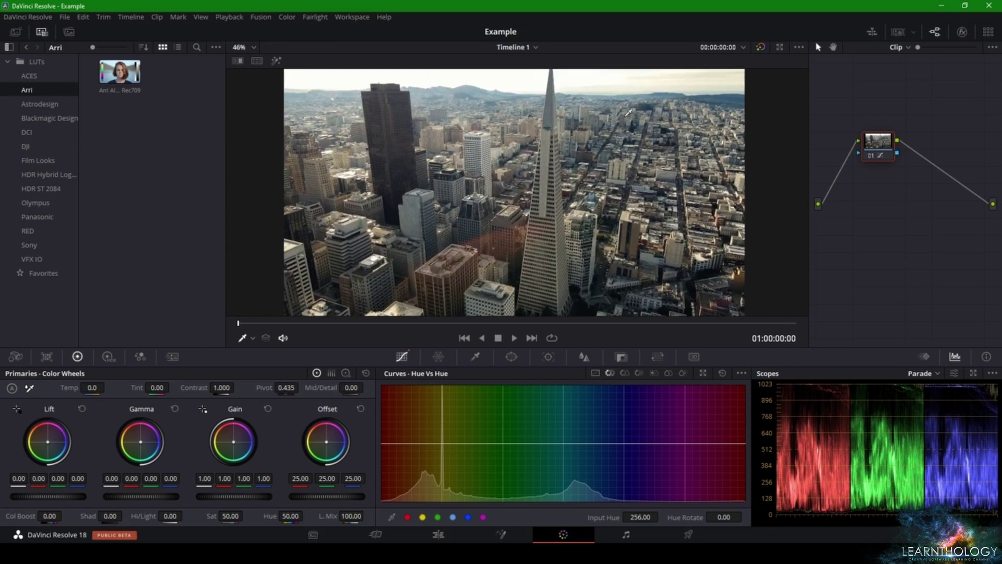
Step: Try to shift the blue hues with manually added points on the Hue Vs Hue curve, and reset that curve
click(593, 443)
mouse_move(607, 443)
mouse_down()
mouse_move(607, 457)
mouse_move(607, 412)
mouse_move(630, 445)
mouse_move(593, 443)
mouse_move(595, 436)
mouse_up()
click(617, 445)
click(566, 444)
drag(594, 419, 595, 444)
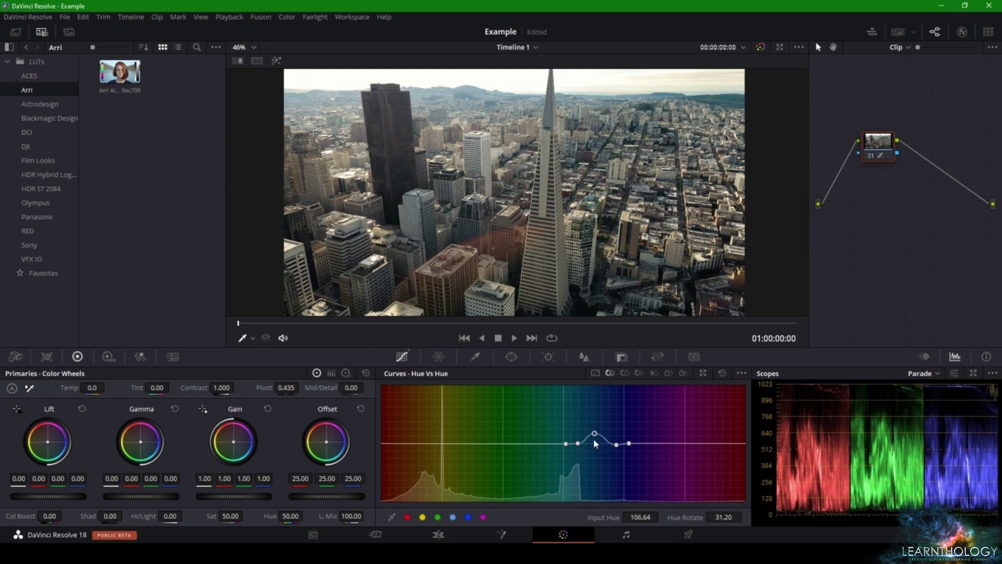
click(720, 373)
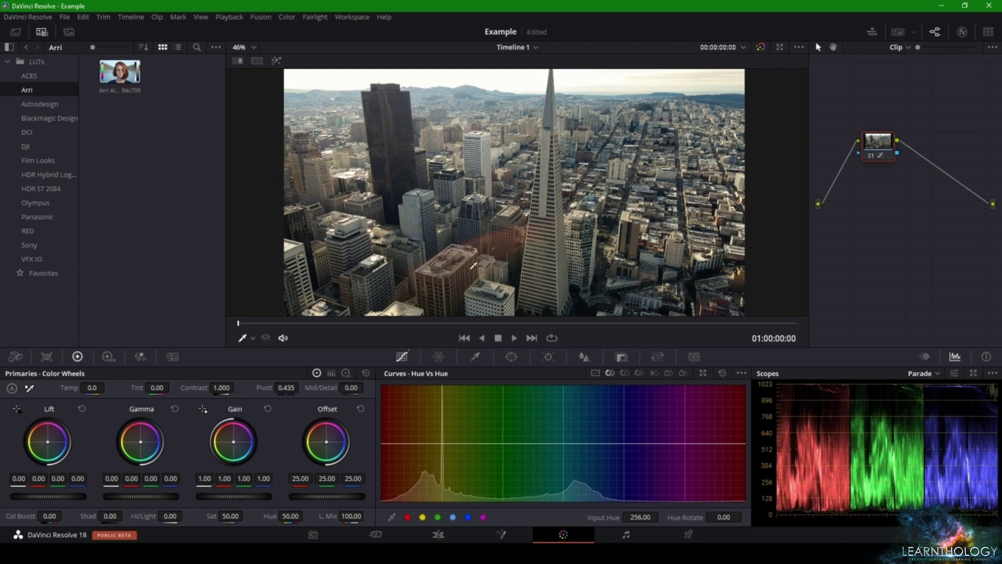
Step: Sample the reddish area beside the pointed tower and rotate its hue to -39.20, comparing with the grade bypassed
click(491, 232)
mouse_move(398, 446)
mouse_down()
mouse_move(395, 416)
mouse_move(398, 473)
mouse_move(396, 450)
mouse_move(396, 460)
mouse_up()
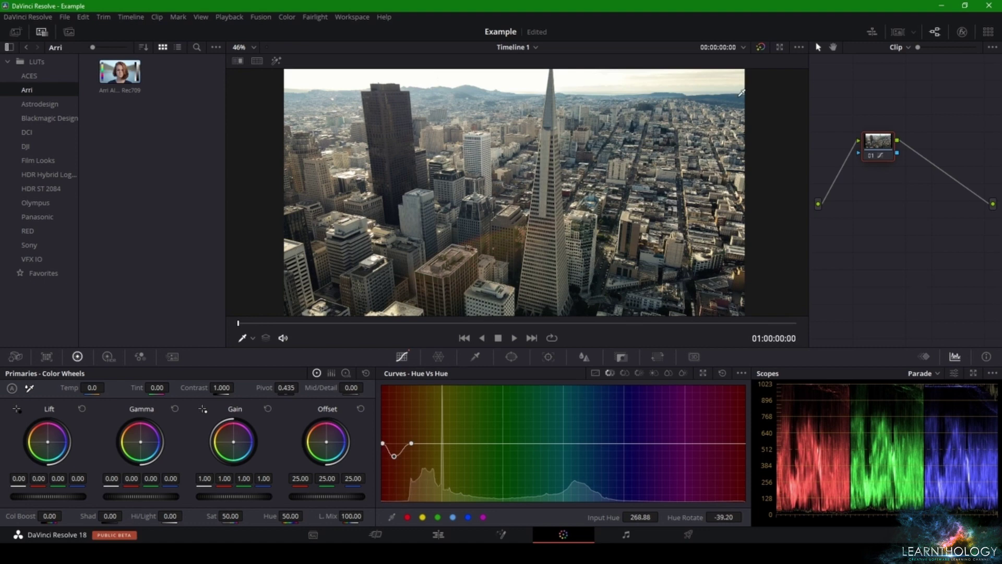
click(760, 47)
click(760, 47)
Step: Sample the bluish tones near the top of the dark tower and rotate their hue to 42.40 on the Hue Vs Hue curve
click(401, 96)
mouse_move(611, 448)
mouse_down()
mouse_move(608, 476)
mouse_move(608, 406)
mouse_move(625, 507)
mouse_move(610, 405)
mouse_move(607, 498)
mouse_move(610, 407)
mouse_move(609, 483)
mouse_move(612, 432)
mouse_up()
drag(382, 99, 597, 184)
scroll(490, 161, up, 6)
scroll(522, 204, up, 4)
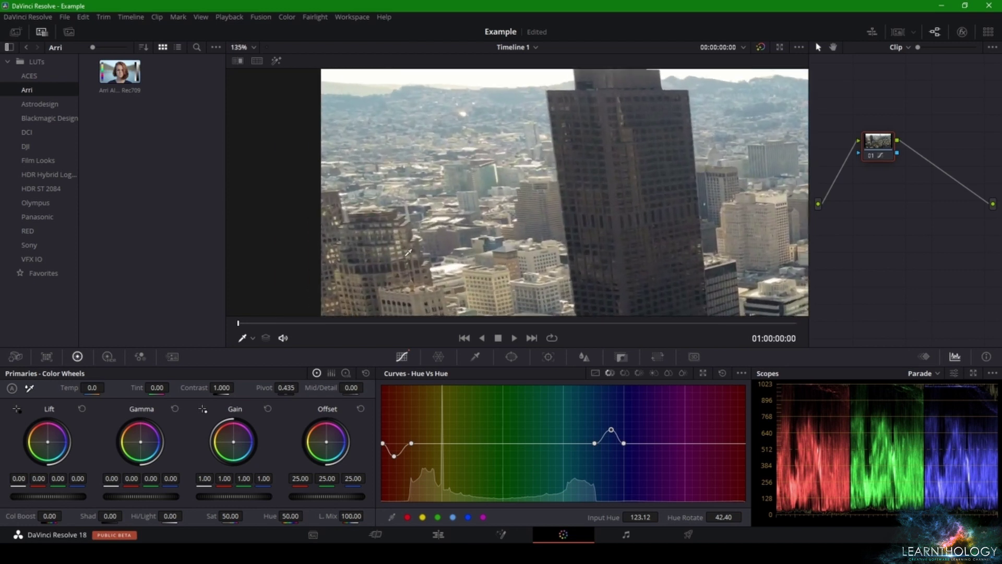
Step: Add a magenta point on the Hue Vs Hue curve, try a rotation of -95.20, and return it to -0.80
click(405, 239)
drag(742, 444, 731, 474)
scroll(589, 137, down, 6)
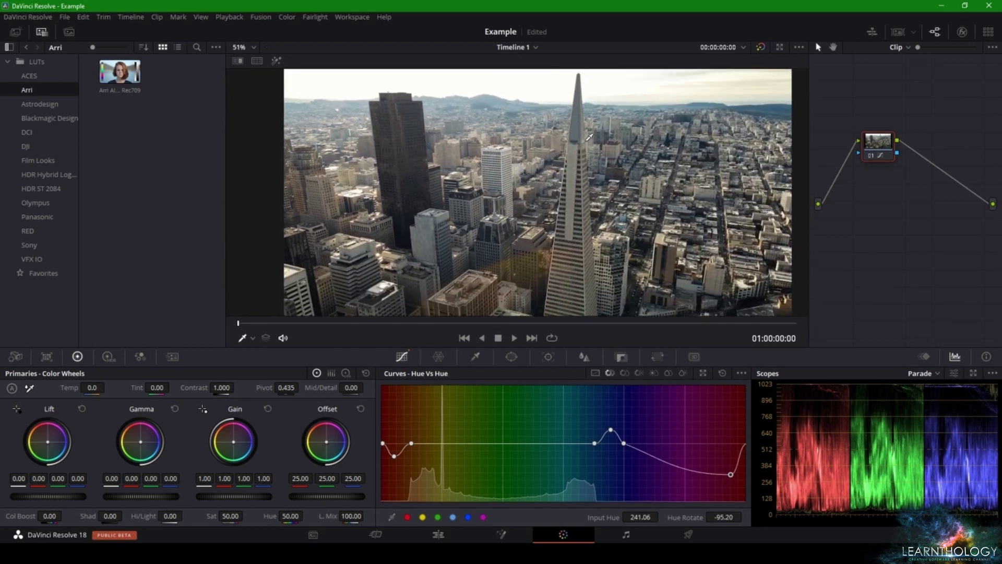
scroll(589, 137, down, 2)
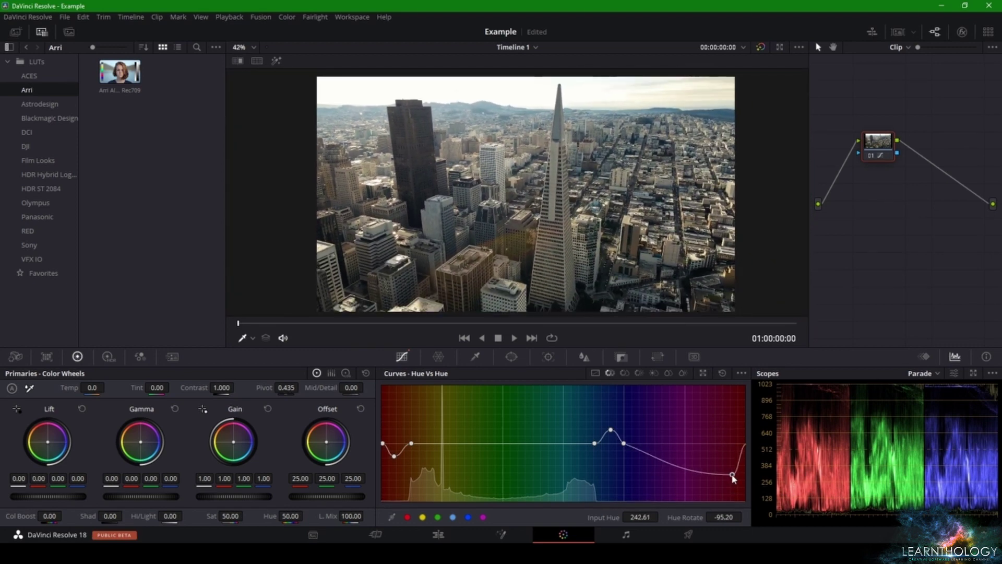
drag(733, 476, 714, 443)
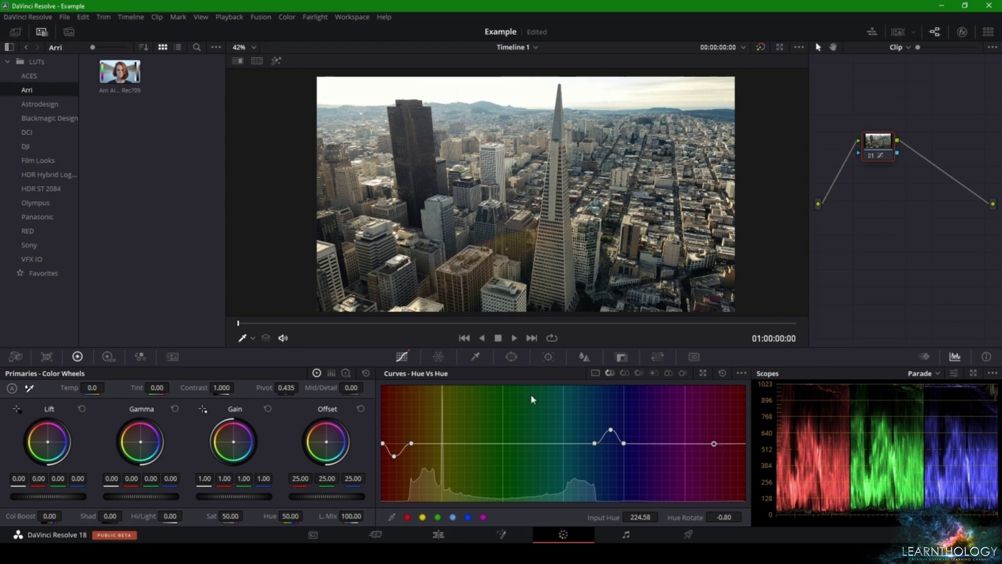
Step: Switch the curves to Hue Vs Sat and add near-neutral points in the yellow-green, green, blue and magenta ranges
click(625, 374)
click(457, 444)
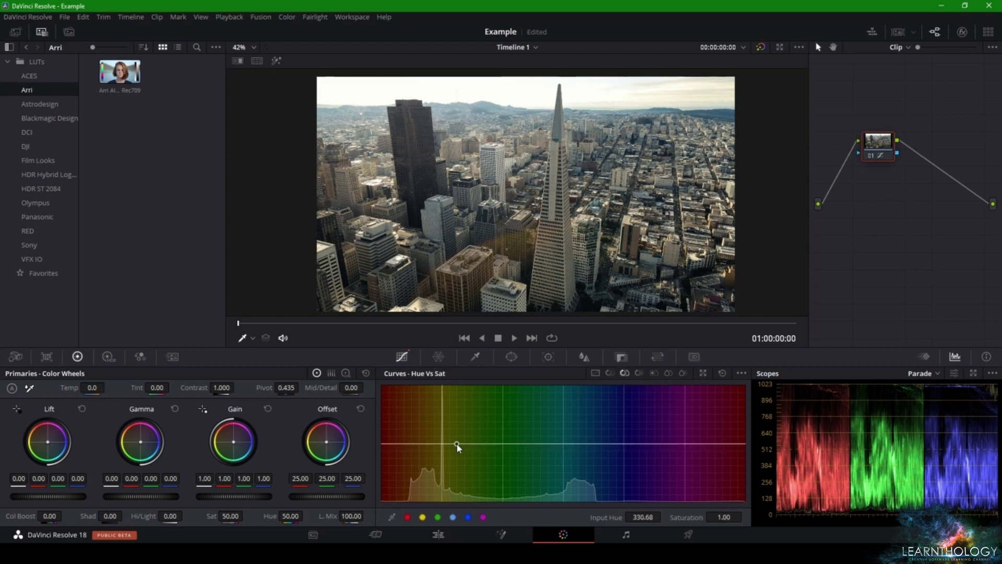
click(544, 443)
click(639, 444)
click(726, 446)
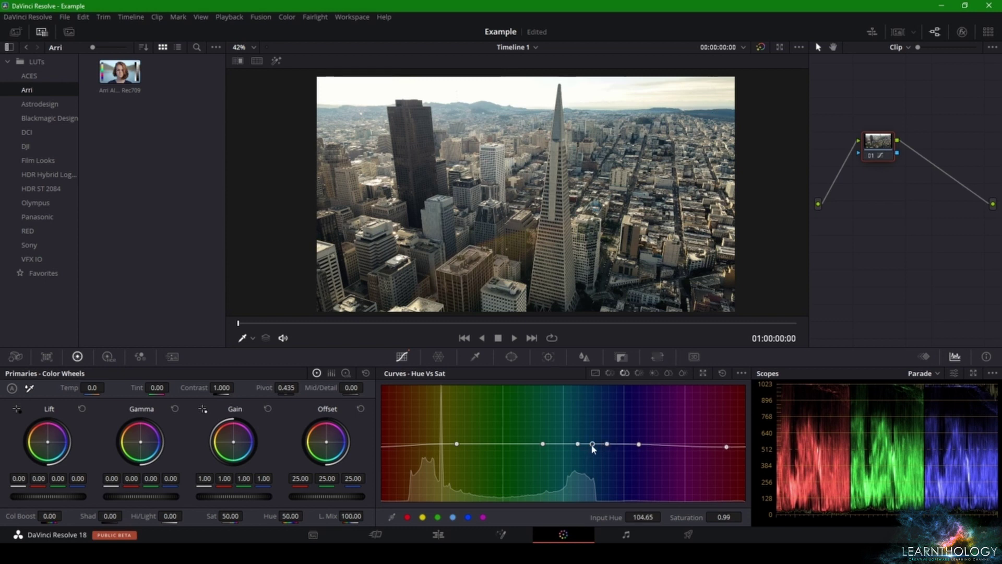
Step: Raise the saturation of the cyan-blue and orange tones on the Hue Vs Sat curve, with the yellow-green point at 1.14
mouse_move(593, 444)
mouse_down()
mouse_move(590, 499)
mouse_move(587, 374)
mouse_move(593, 437)
mouse_up()
click(607, 444)
mouse_move(606, 446)
mouse_down()
mouse_move(608, 394)
mouse_move(611, 440)
mouse_up()
drag(441, 445, 466, 439)
Step: Examine the buildings' saturation up close and compare the clip with the grade bypassed and enabled
scroll(524, 209, up, 1)
scroll(525, 209, up, 2)
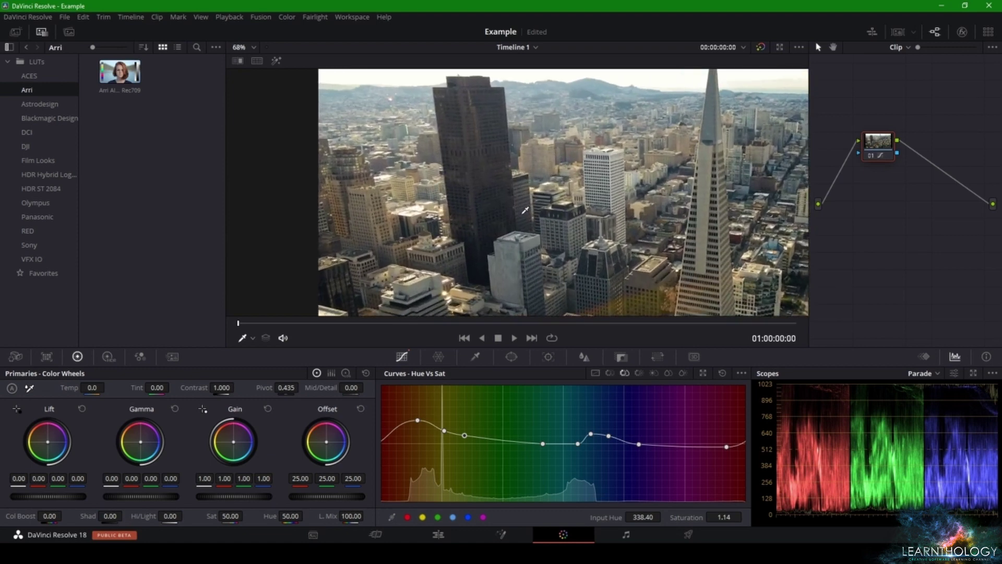
scroll(504, 207, down, 4)
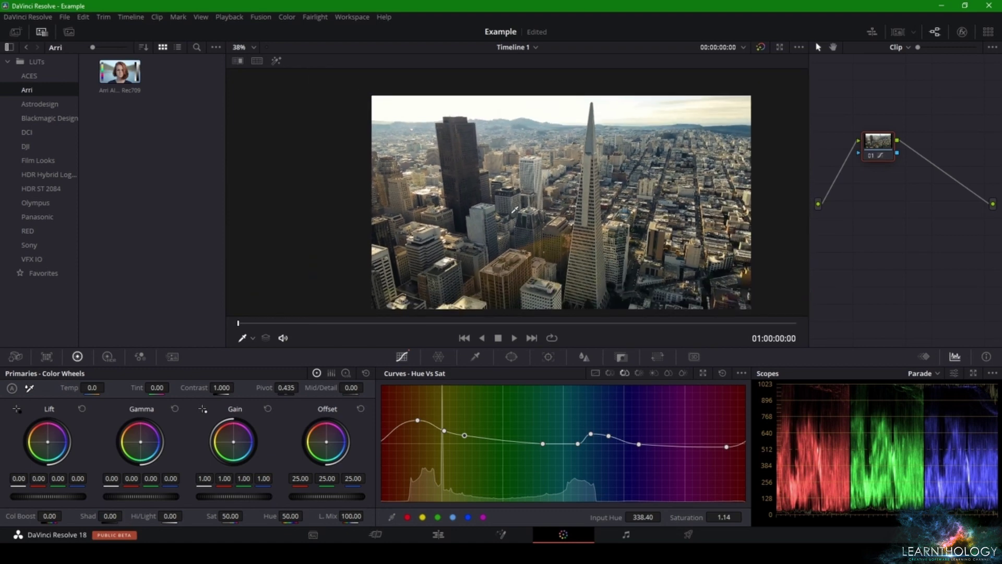
click(760, 47)
click(760, 48)
scroll(655, 157, up, 1)
drag(655, 157, 694, 148)
scroll(590, 175, up, 3)
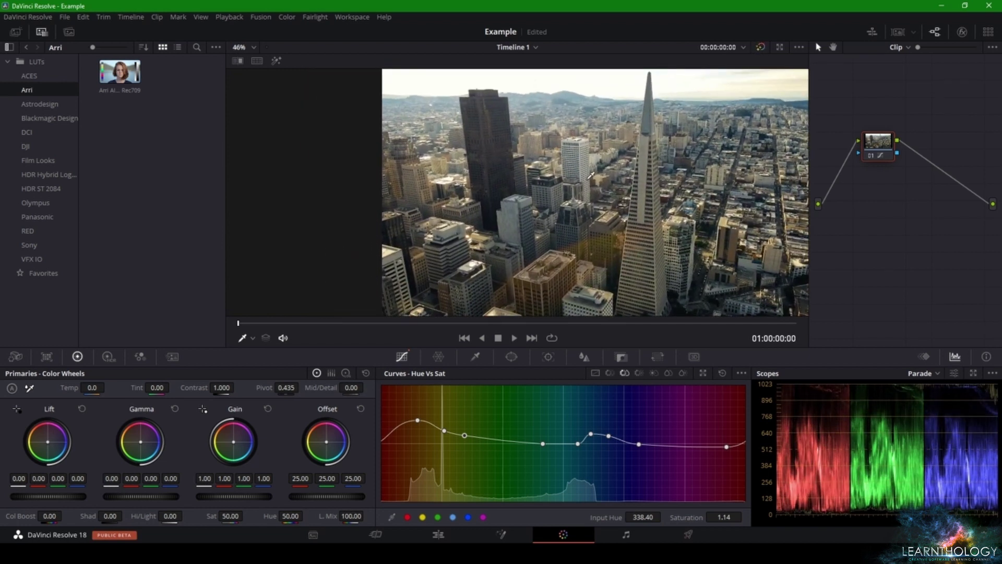
drag(655, 176, 618, 180)
scroll(618, 180, down, 2)
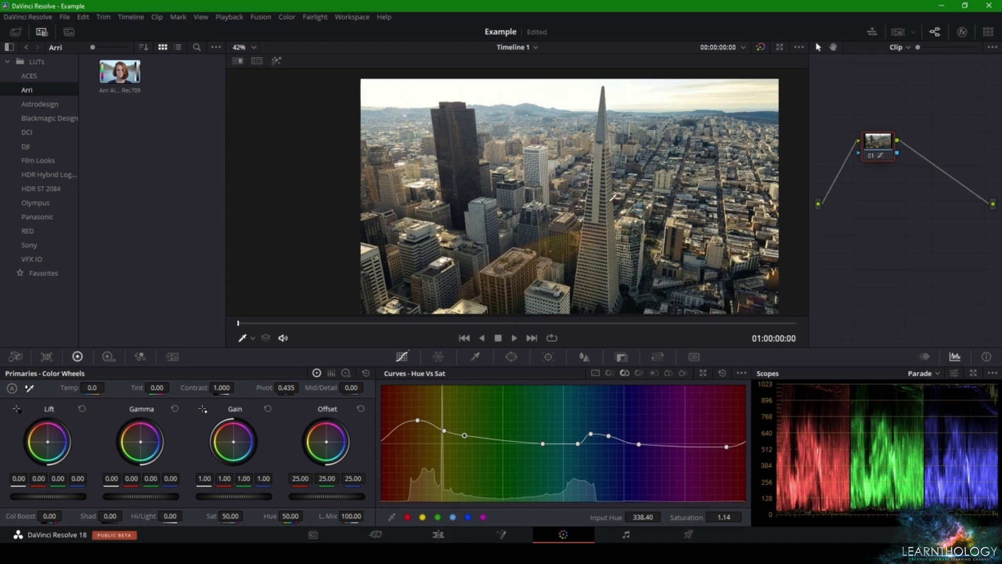
scroll(615, 201, down, 1)
Step: Switch the curves to Hue Vs Lum and add points in the orange, yellow-green, green, blue and violet ranges
click(640, 373)
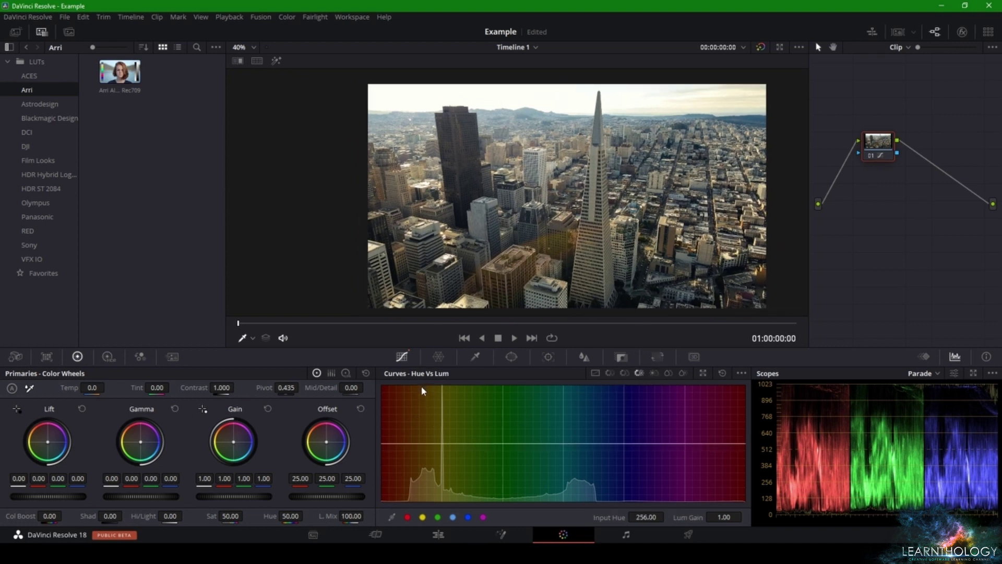
drag(427, 443, 428, 442)
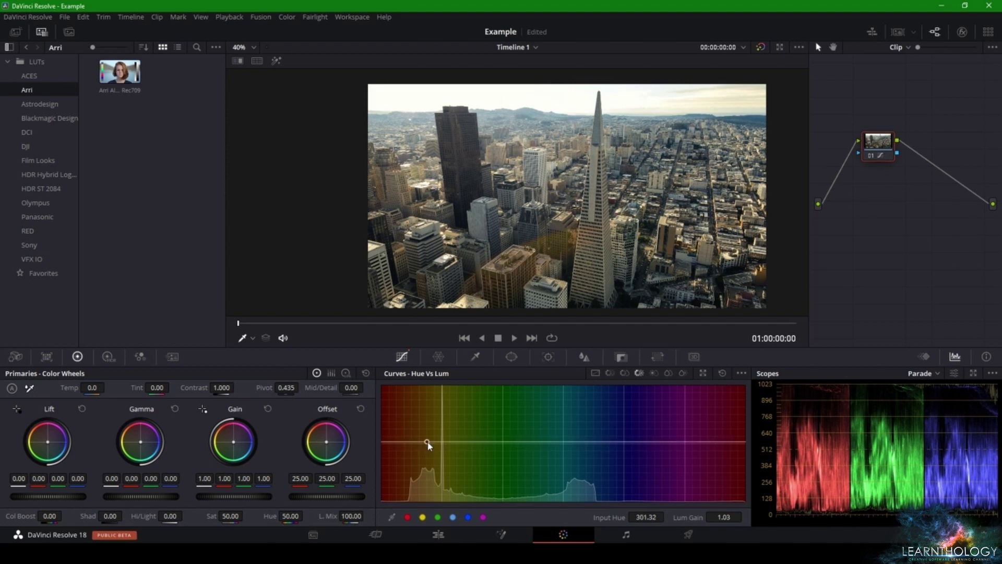
click(468, 446)
click(545, 444)
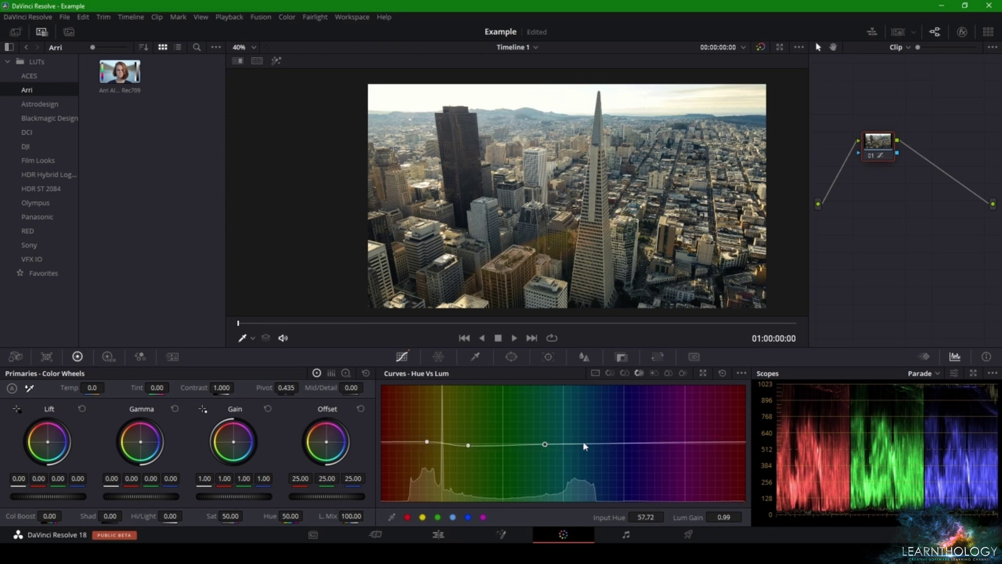
click(601, 444)
drag(650, 445, 658, 443)
Step: Try extreme luminance changes on the yellow-green and orange points, and reset the Hue Vs Lum curve
drag(469, 446, 476, 504)
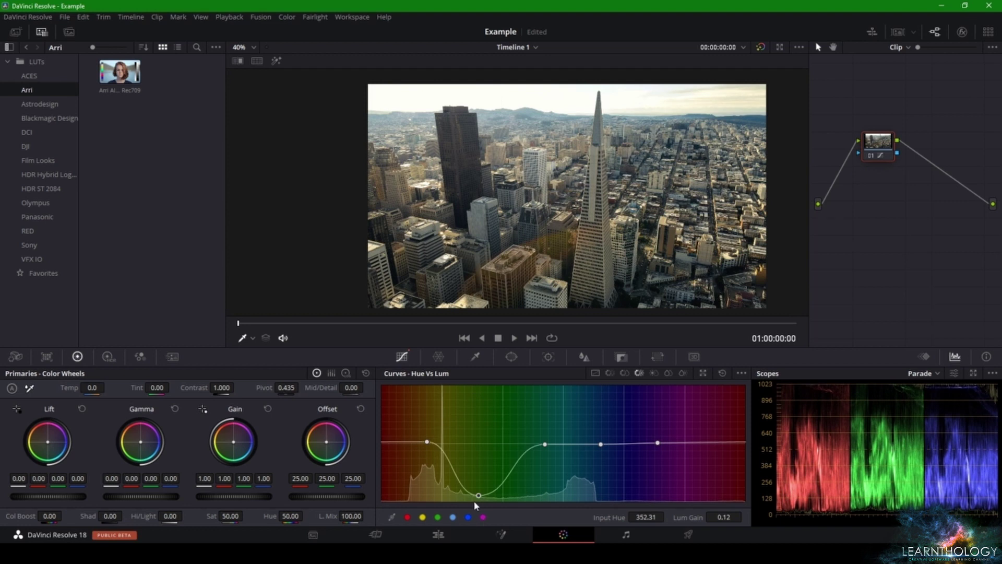
mouse_move(427, 443)
mouse_down()
mouse_move(412, 518)
mouse_move(422, 397)
mouse_move(430, 445)
mouse_up()
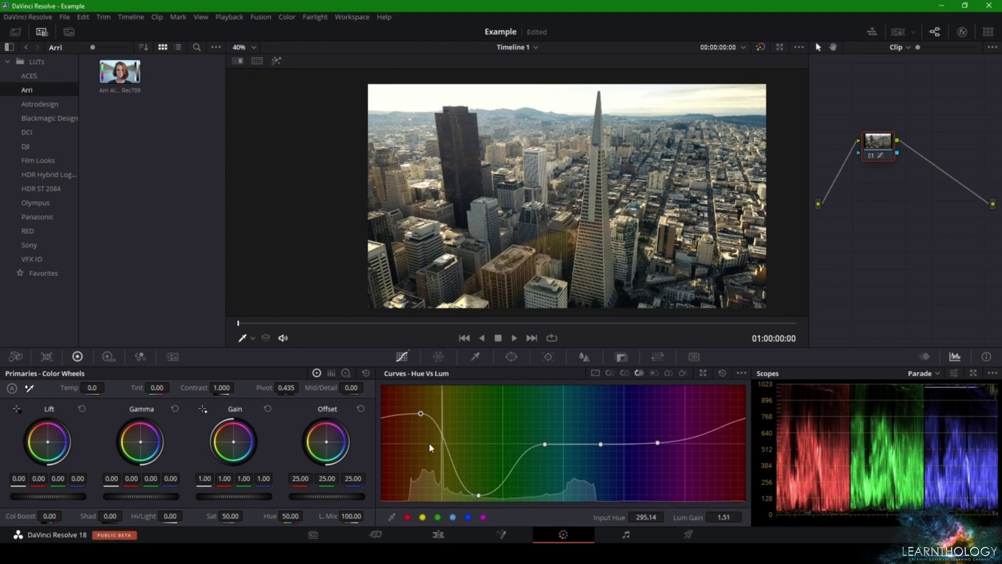
drag(481, 496, 463, 385)
drag(421, 415, 433, 391)
click(723, 373)
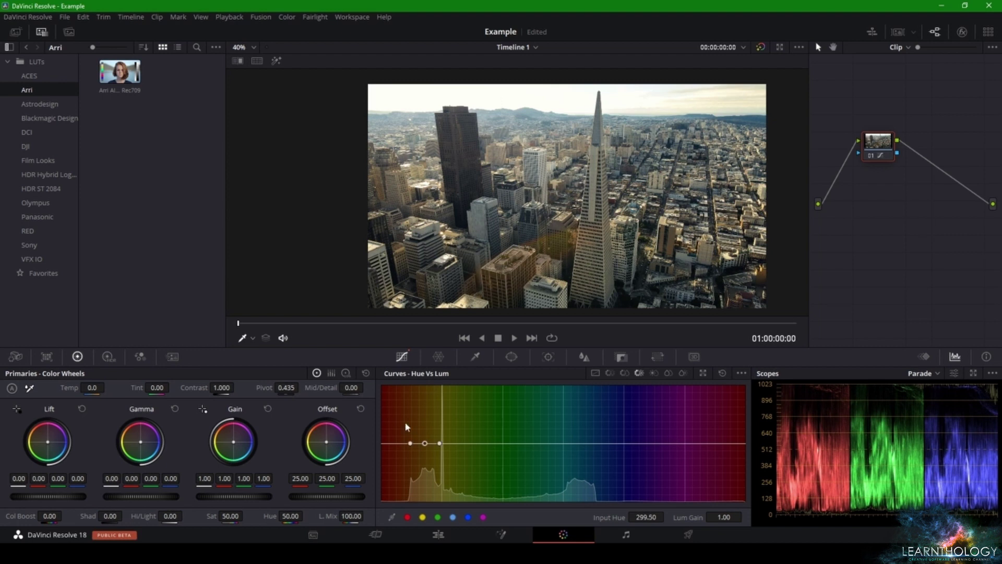
Step: On the Hue Vs Lum curve, brighten the sampled orange tones, lower the greens to 0.74 and raise the cyan-blue tones to 1.34
drag(427, 444, 493, 461)
click(464, 445)
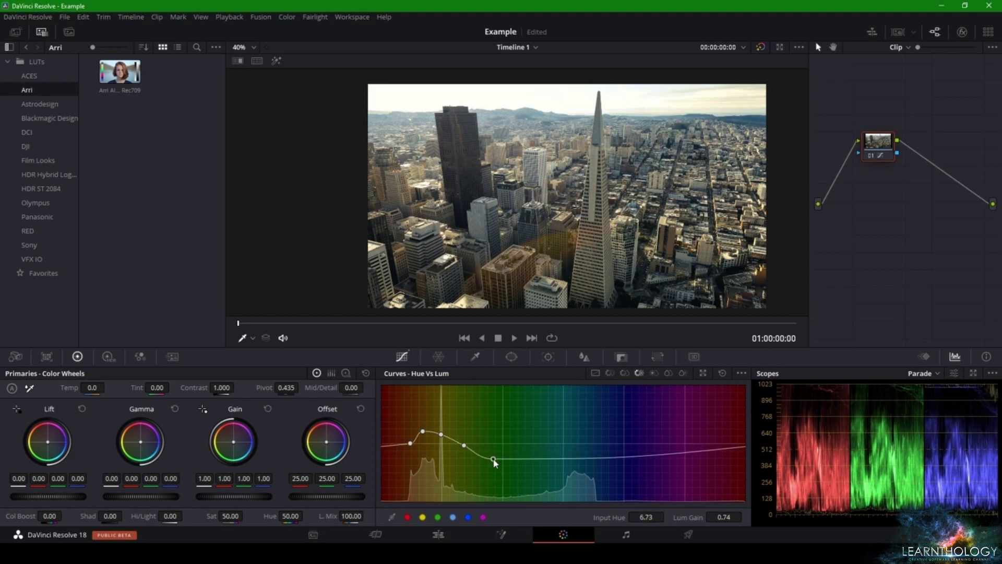
drag(563, 459, 591, 425)
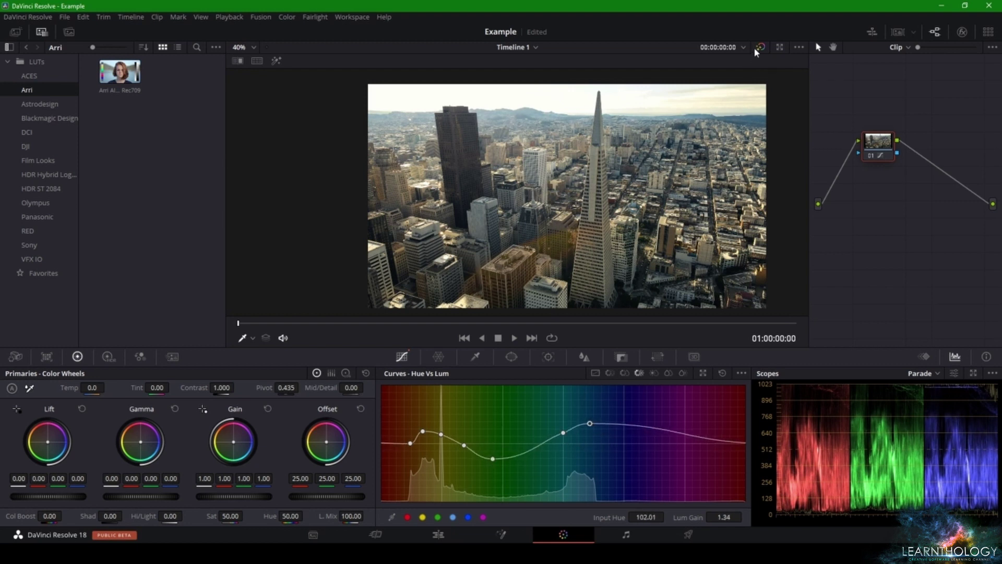
Step: Examine the pointed tower, the dark tower and the surrounding buildings up close to judge the luminance adjustments
scroll(693, 166, up, 5)
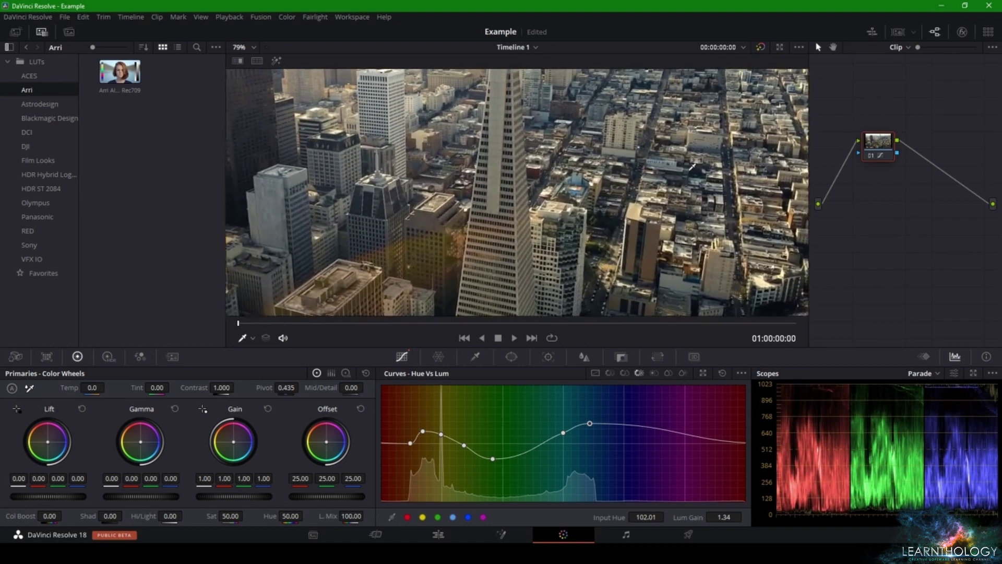
drag(692, 166, 804, 248)
scroll(692, 189, down, 3)
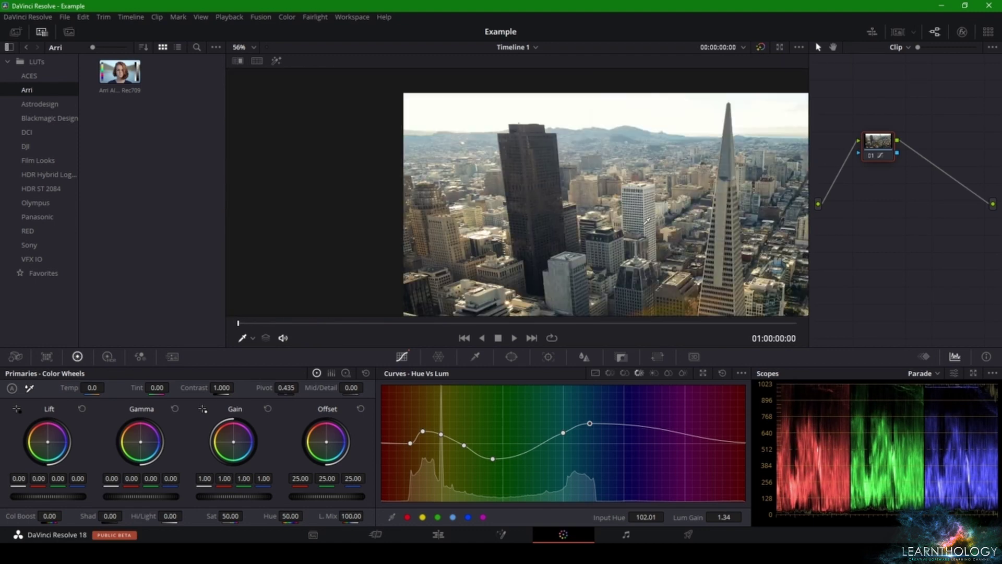
drag(540, 210, 629, 218)
scroll(628, 217, up, 2)
scroll(630, 231, up, 2)
scroll(722, 233, down, 4)
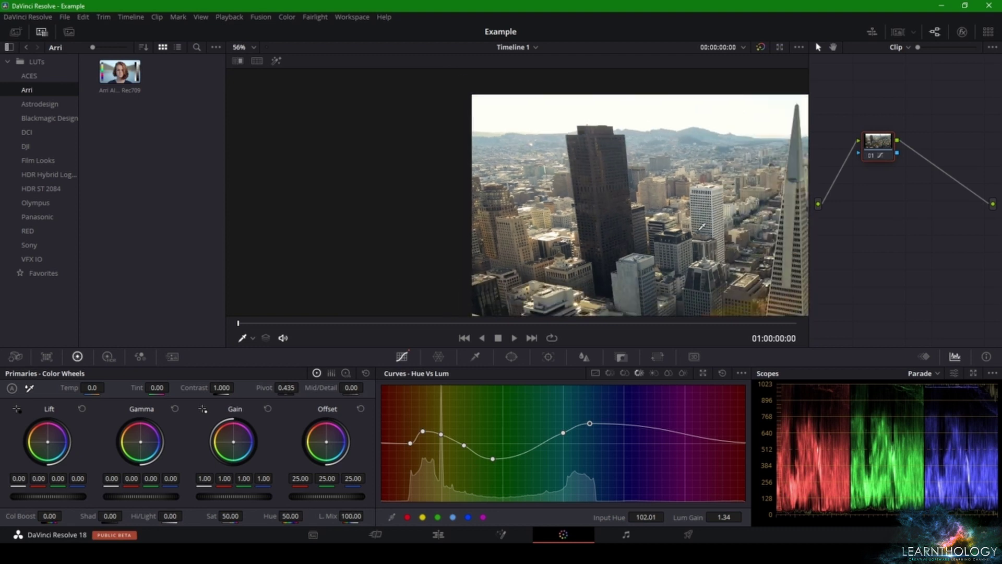
drag(722, 234, 587, 180)
scroll(584, 204, down, 1)
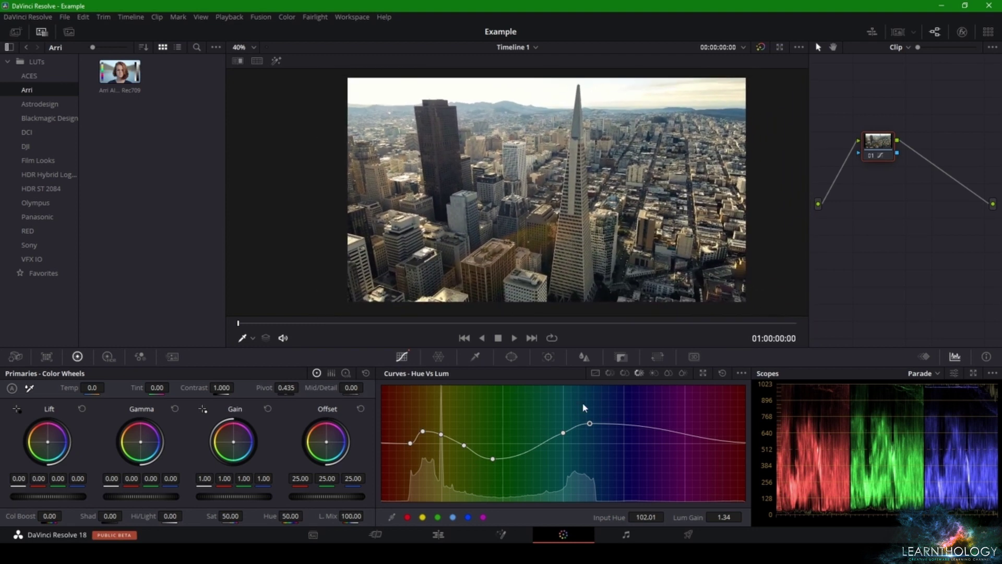
Step: Shape a Lum Vs Sat curve with points across the range, raising midtone saturation to 1.12 and lowering the black end to 0.97
click(657, 375)
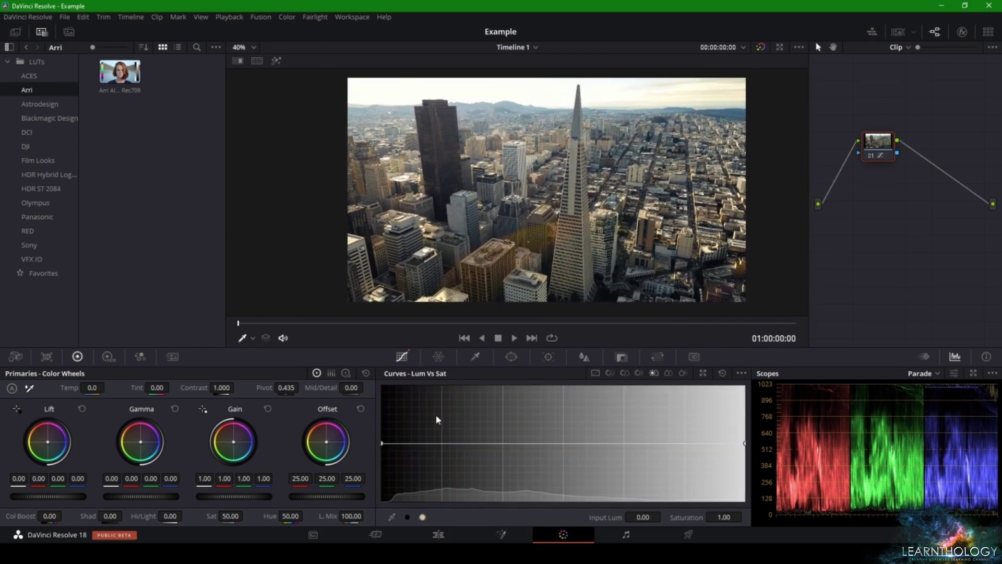
click(420, 443)
click(484, 443)
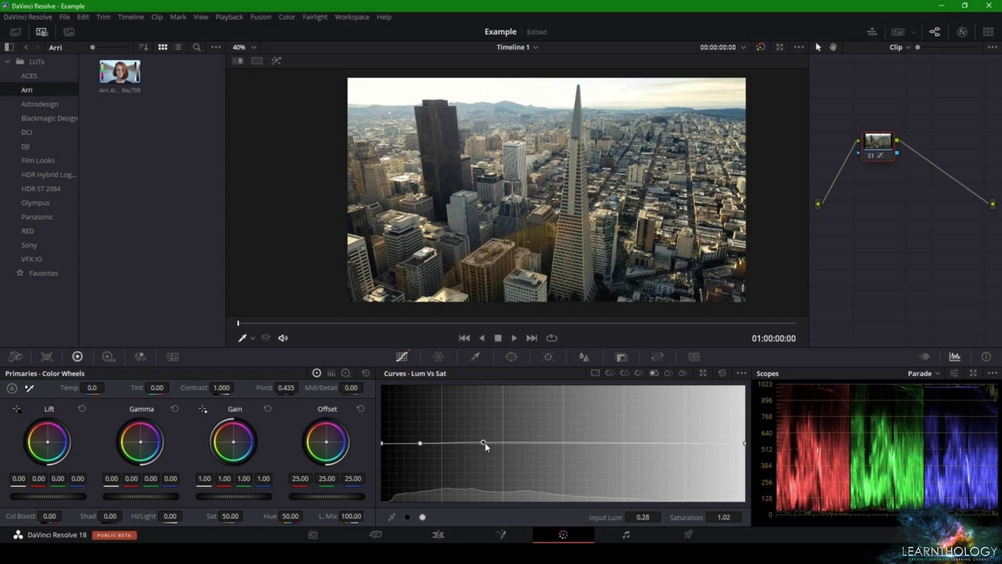
click(553, 443)
mouse_move(696, 447)
mouse_down()
mouse_move(700, 396)
mouse_move(700, 490)
mouse_move(693, 398)
mouse_move(696, 465)
mouse_move(696, 439)
mouse_move(699, 447)
mouse_up()
drag(630, 447, 544, 437)
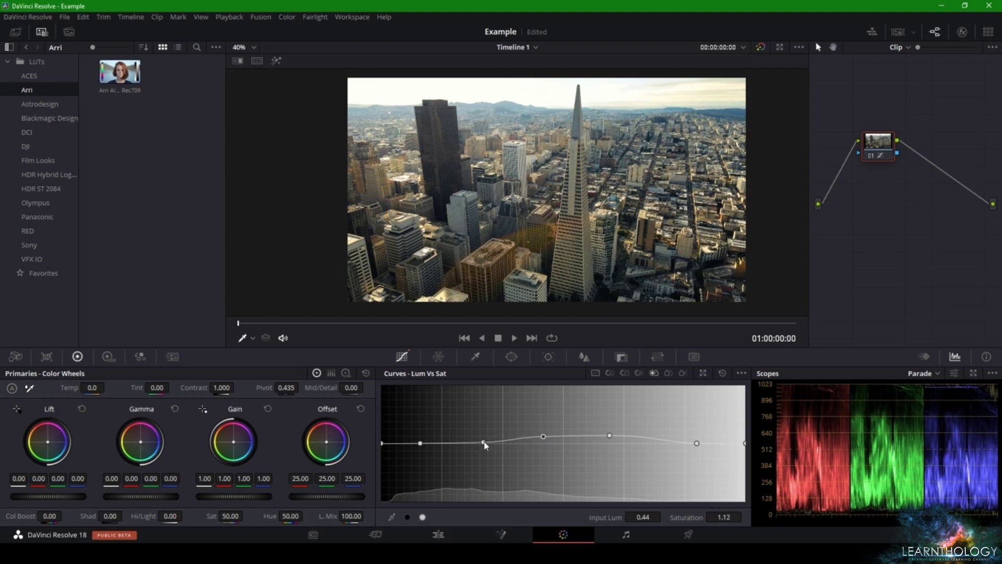
drag(485, 445, 382, 449)
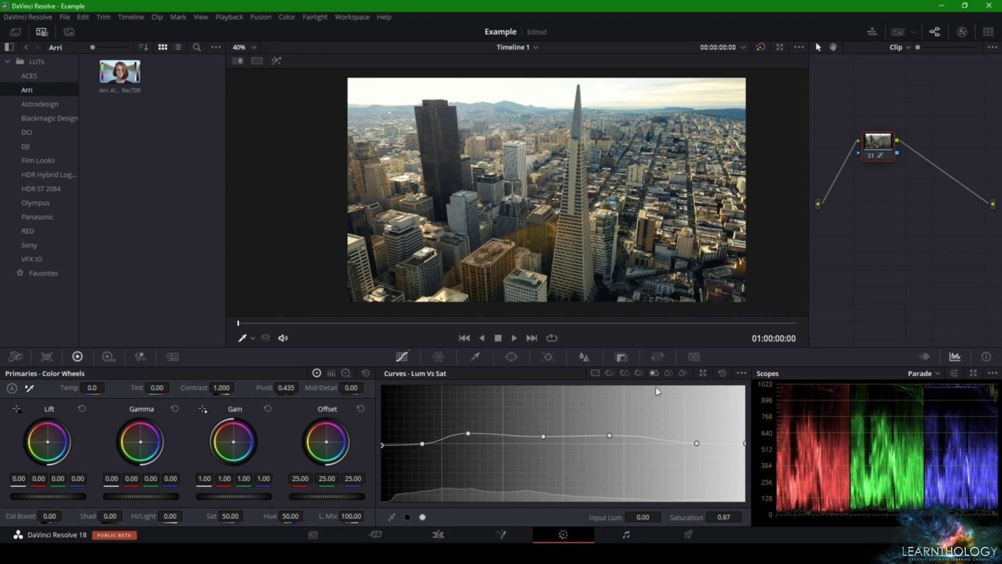
Step: Switch the curves to Sat Vs Sat, try lowering the highly saturated tones with several points, and reset the curve
click(669, 375)
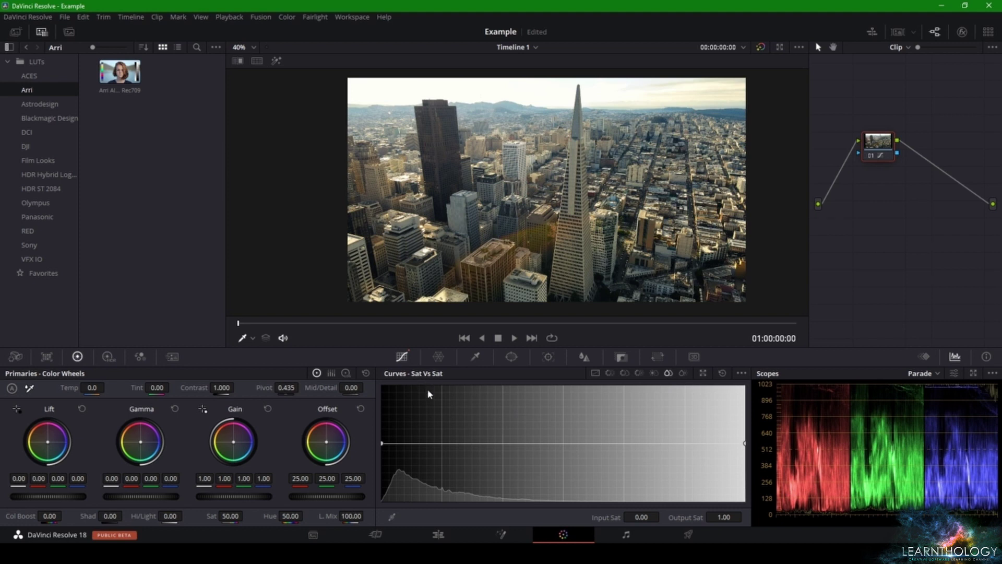
click(446, 445)
click(528, 444)
click(593, 442)
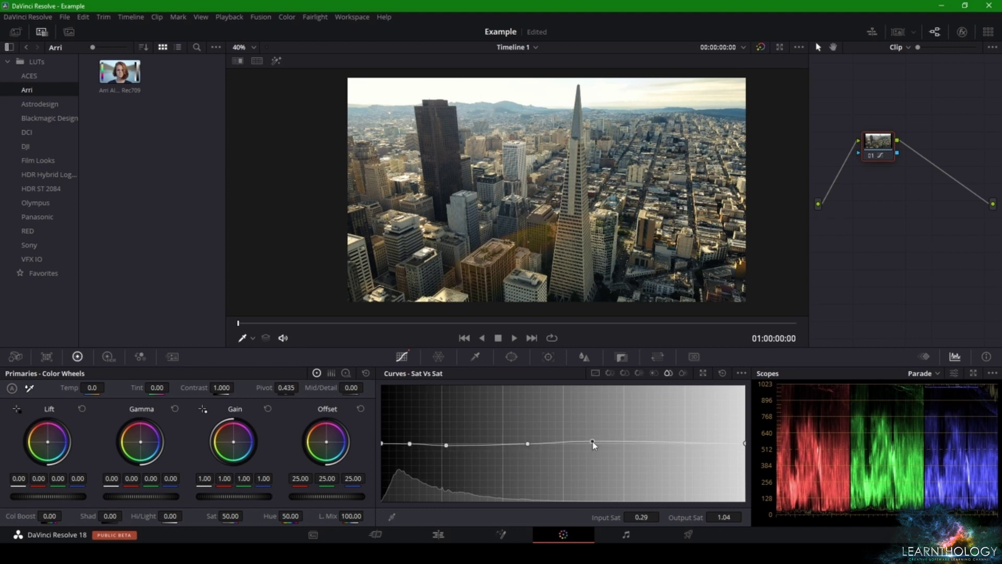
drag(683, 445, 666, 472)
click(723, 373)
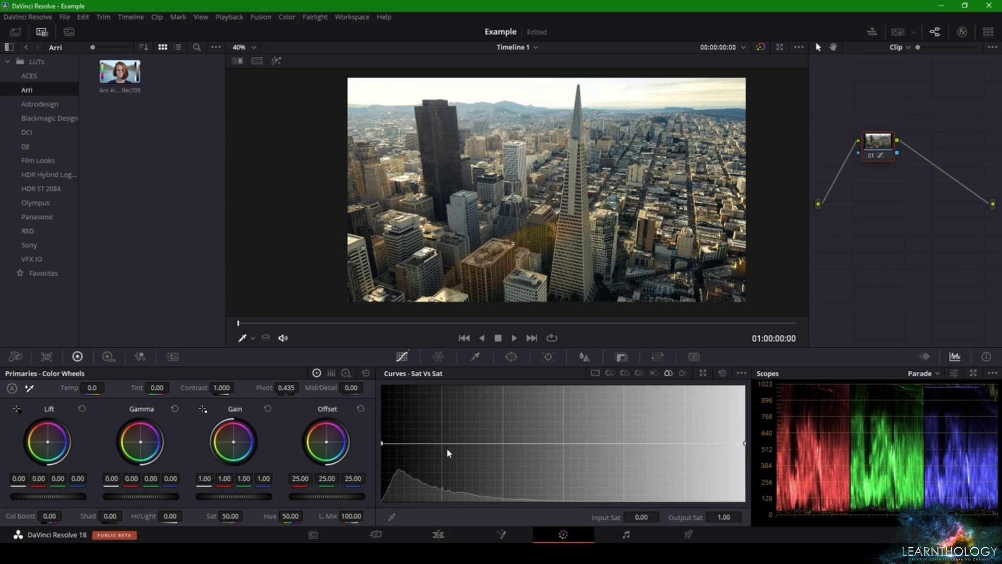
Step: On the Sat Vs Sat curve, reduce the more saturated tones and boost the low-saturation tones to 1.20 at input 0.07
drag(427, 444, 535, 470)
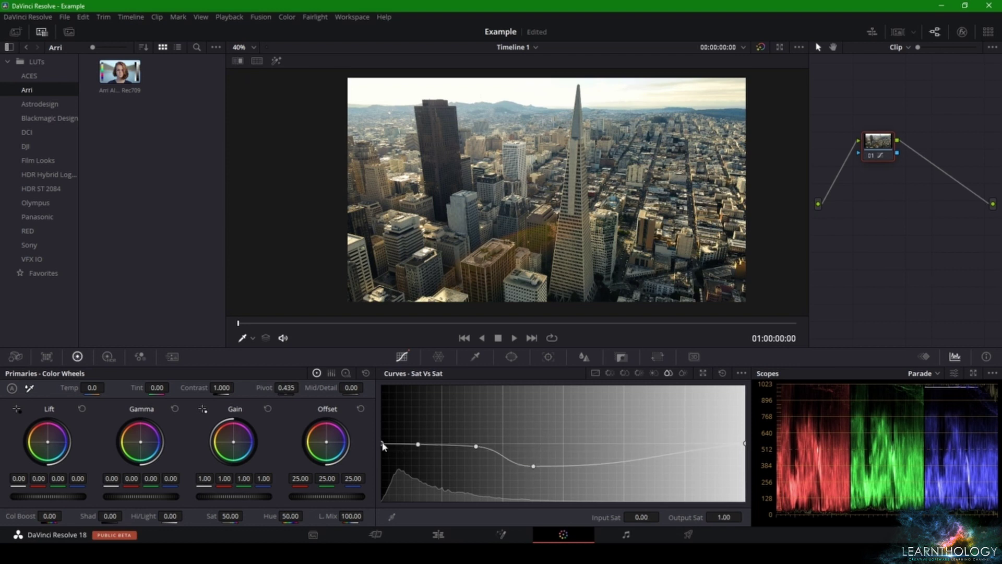
drag(383, 444, 366, 476)
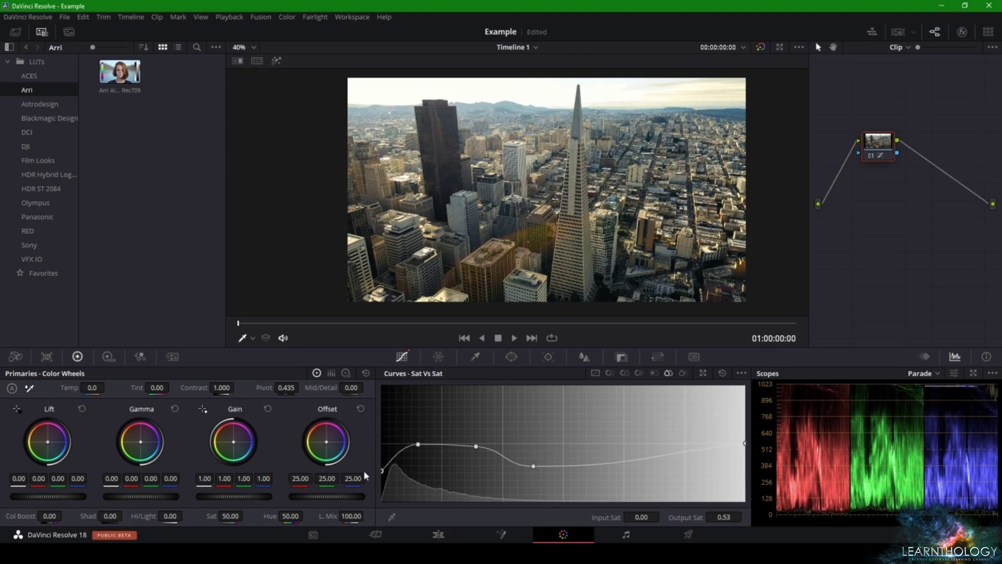
drag(401, 445, 435, 435)
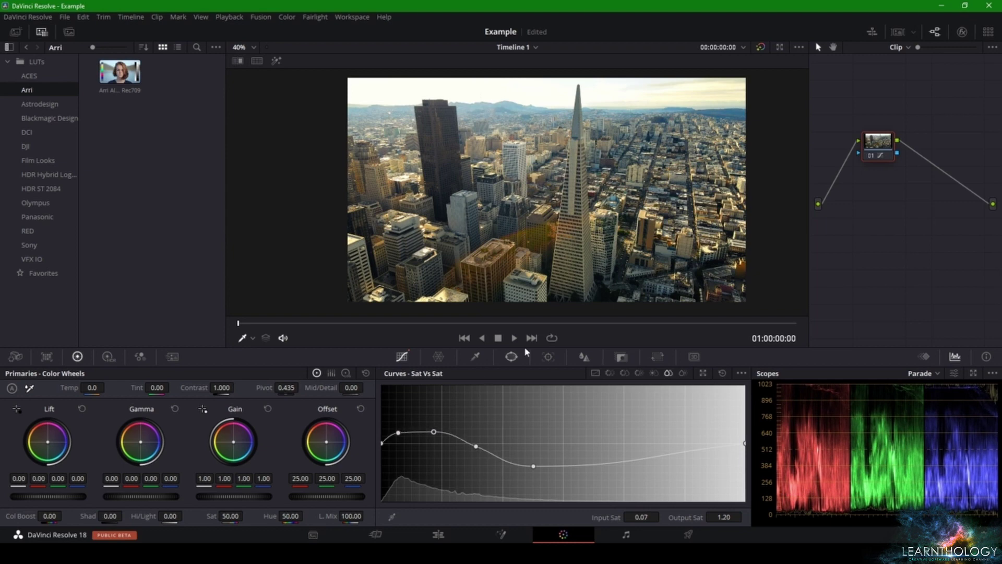
Step: Examine the city streets up close and compare the whole frame repeatedly with the grade bypassed and enabled
scroll(570, 236, up, 8)
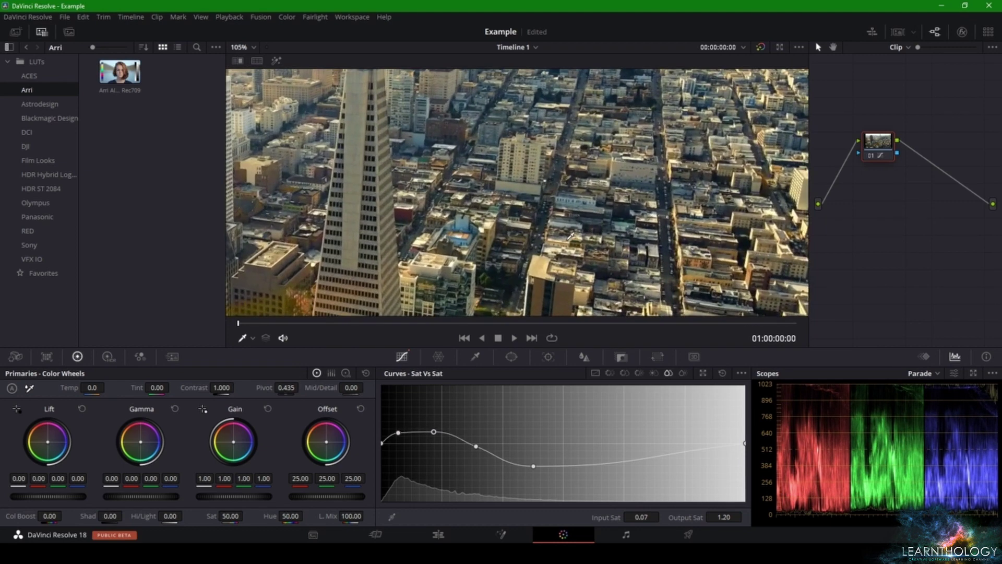
scroll(571, 236, down, 8)
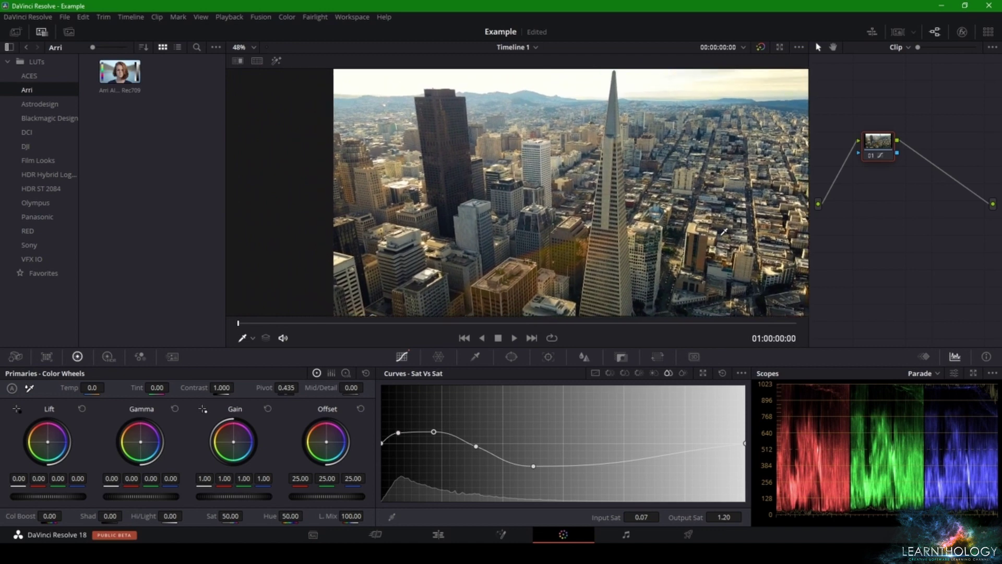
scroll(725, 231, down, 2)
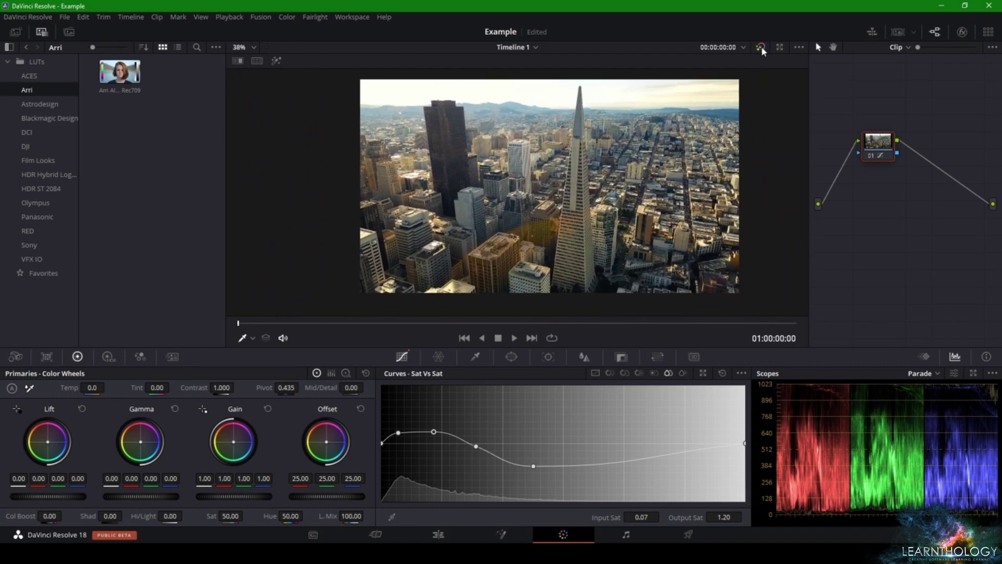
click(762, 48)
click(761, 47)
click(761, 47)
click(761, 48)
click(762, 47)
click(761, 47)
click(762, 48)
click(761, 47)
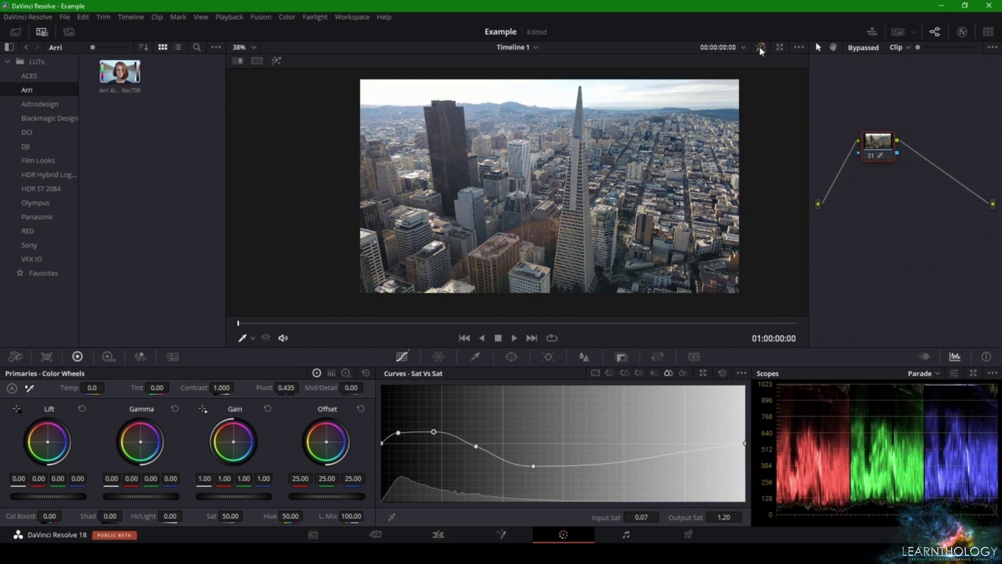
Step: Re-enable the grade and shape a Sat Vs Lum curve, setting luminance to 1.04 at input 0.05 and 1.00 at input 0.13
click(761, 47)
drag(689, 234, 667, 249)
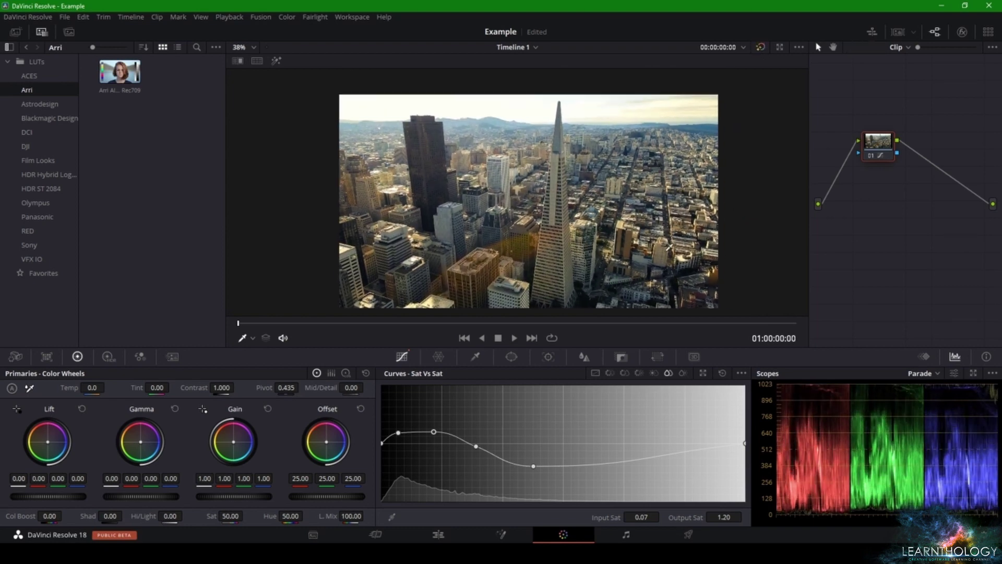
click(683, 373)
drag(537, 289, 564, 276)
click(424, 445)
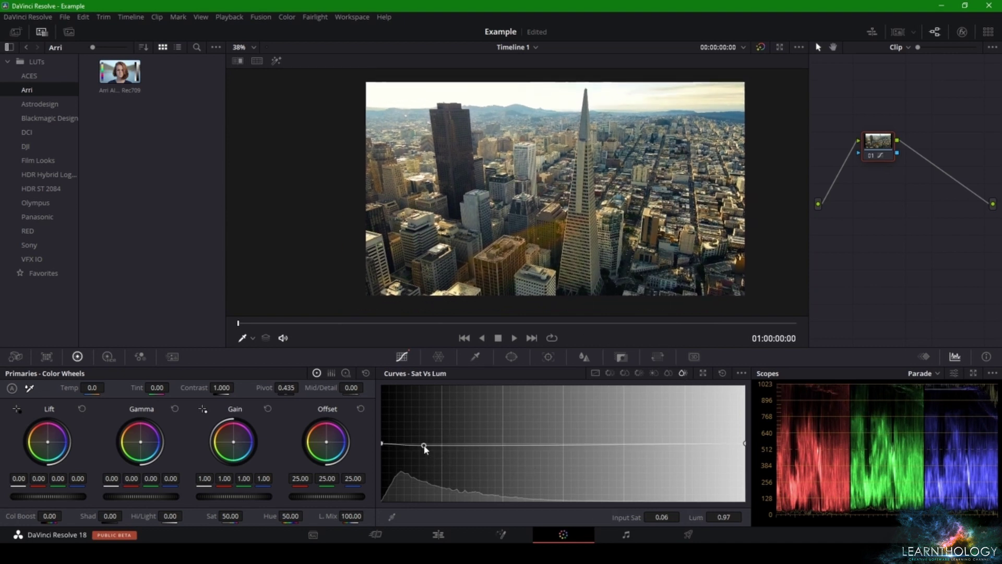
click(480, 447)
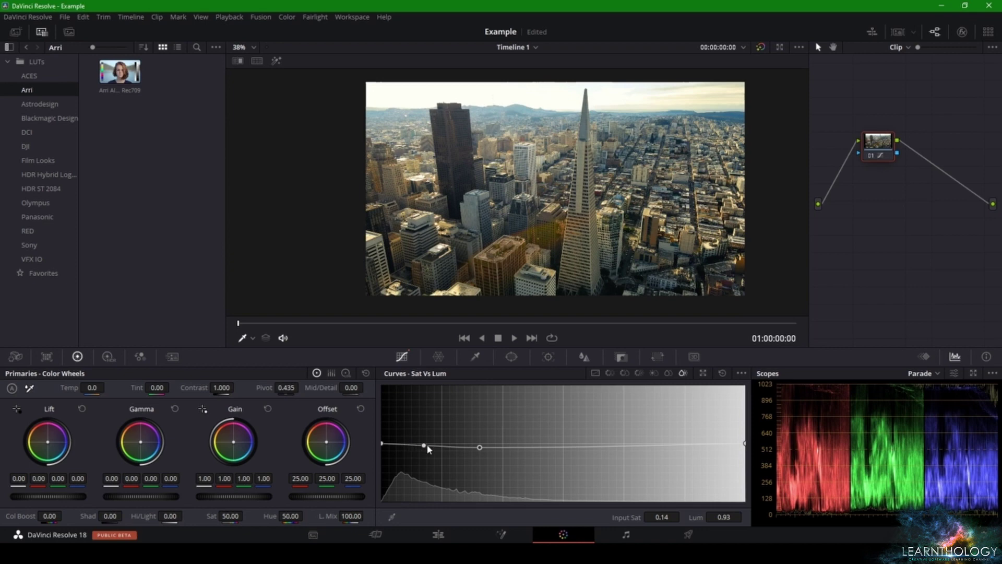
drag(424, 445, 479, 443)
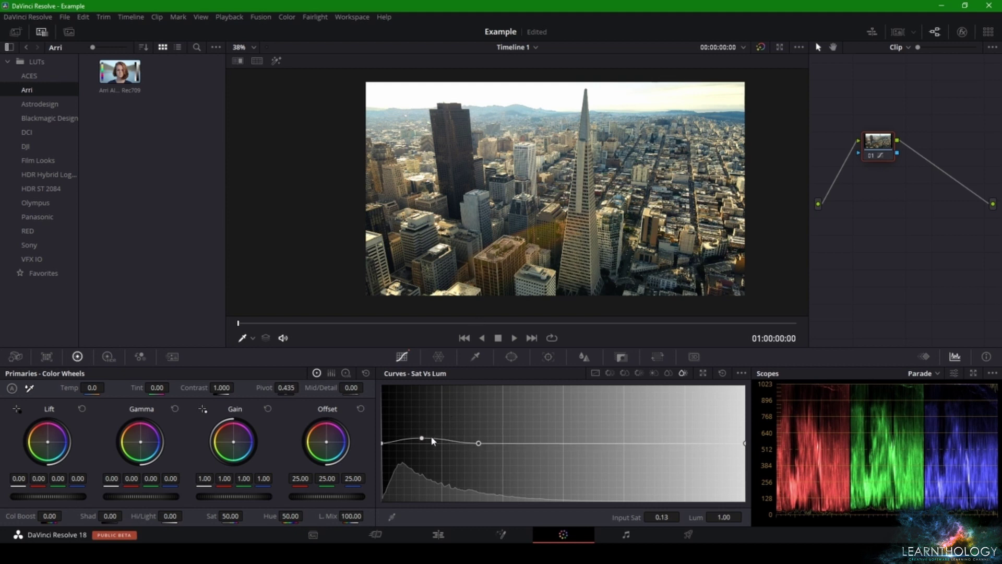
drag(419, 438, 420, 446)
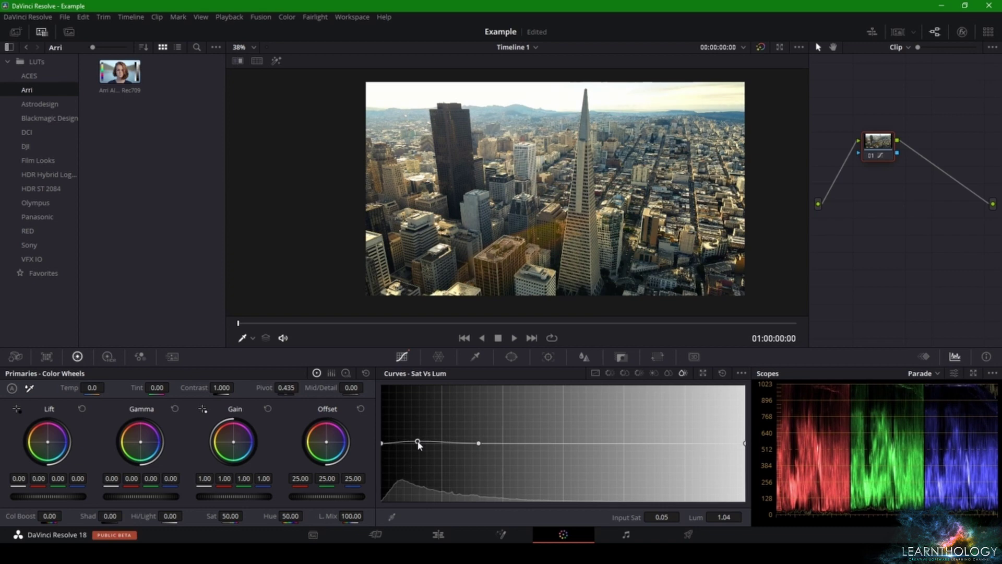
Step: Inspect the city frame at different magnifications and compare it with the grade bypassed and enabled
scroll(543, 219, up, 3)
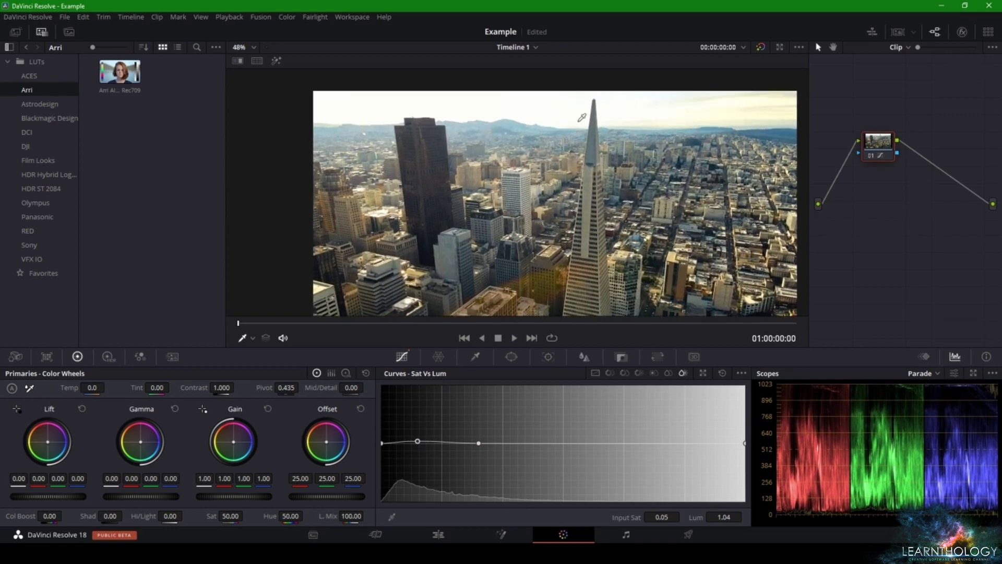
scroll(564, 198, down, 2)
scroll(582, 170, up, 1)
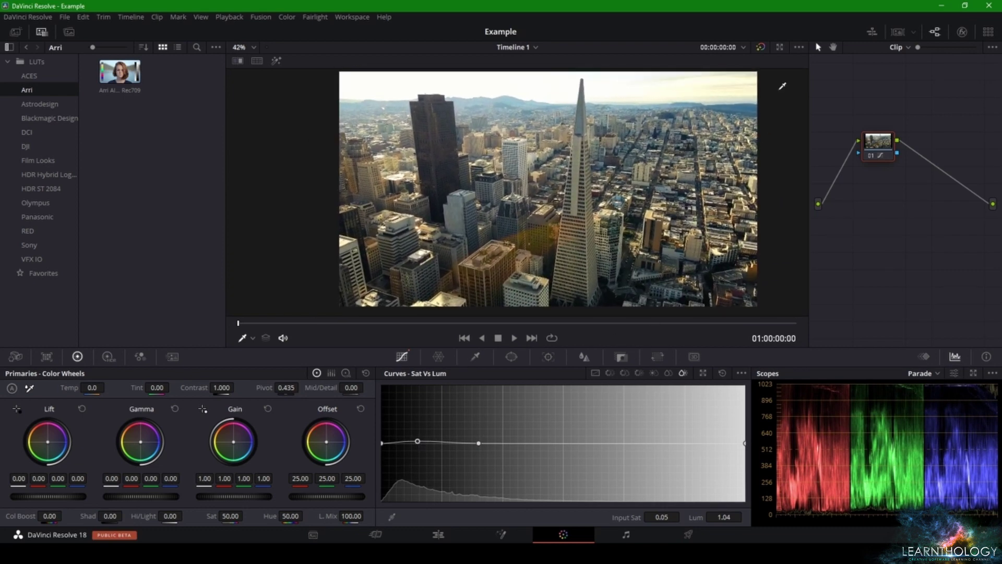
click(762, 48)
click(762, 48)
scroll(646, 148, down, 4)
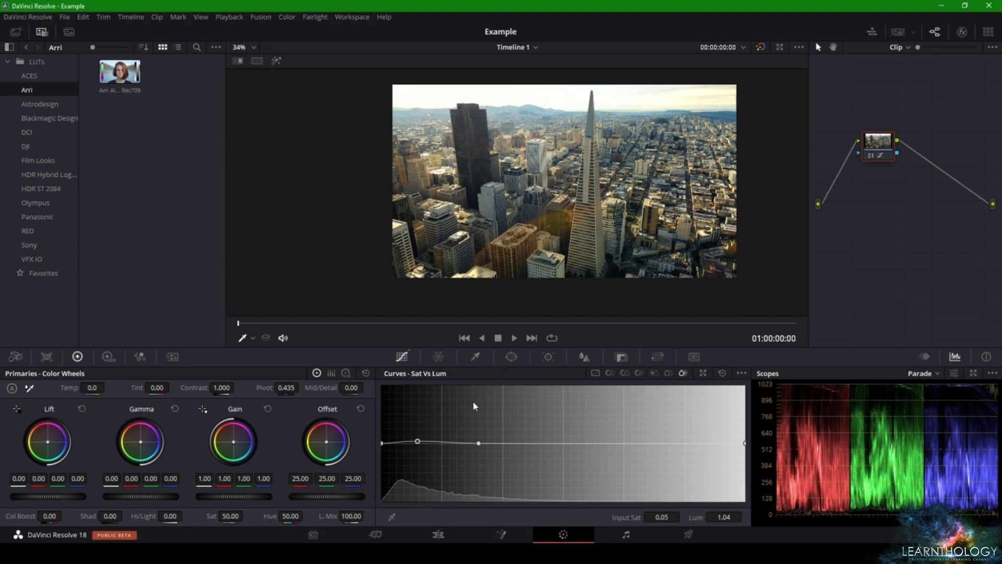
Step: Switch the curves to Custom and lower the Soft Clip Low value to 41.1 for the linked colour channels
click(595, 373)
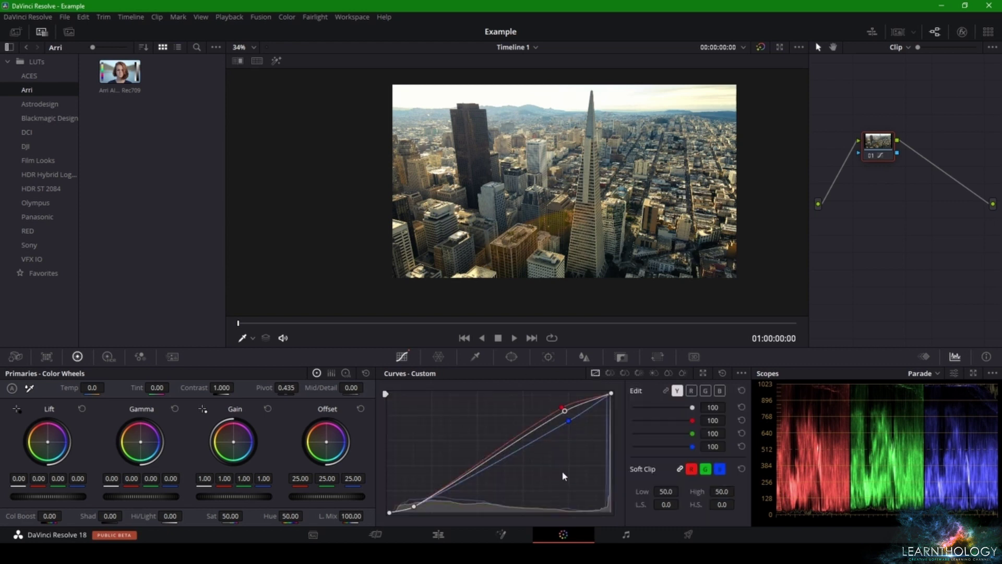
drag(666, 491, 656, 490)
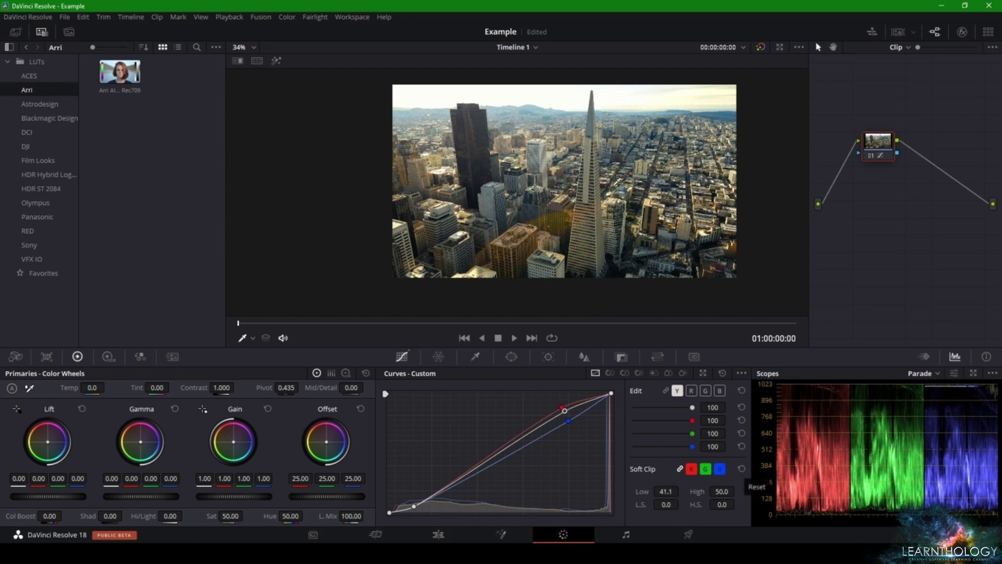
scroll(529, 118, up, 2)
scroll(456, 101, down, 3)
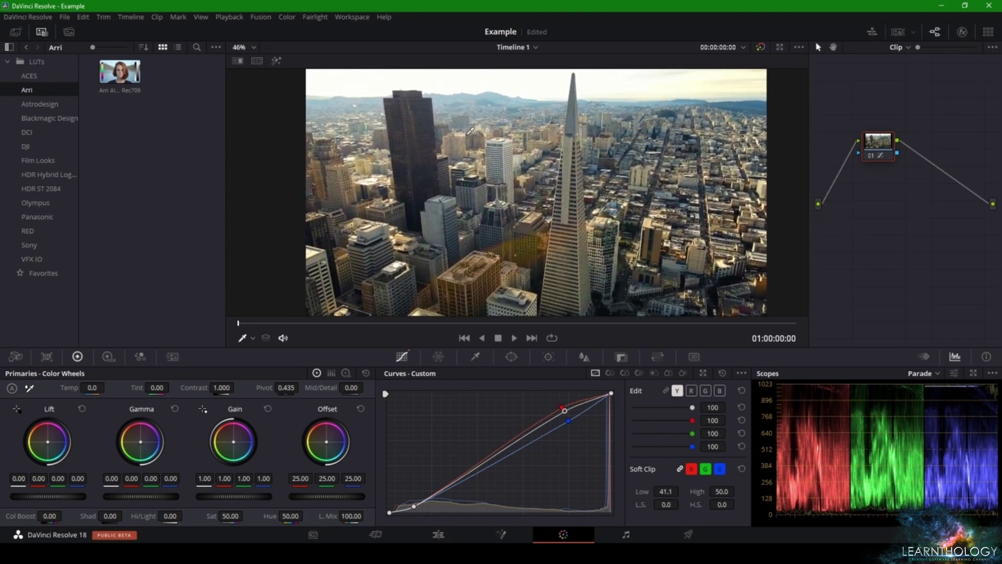